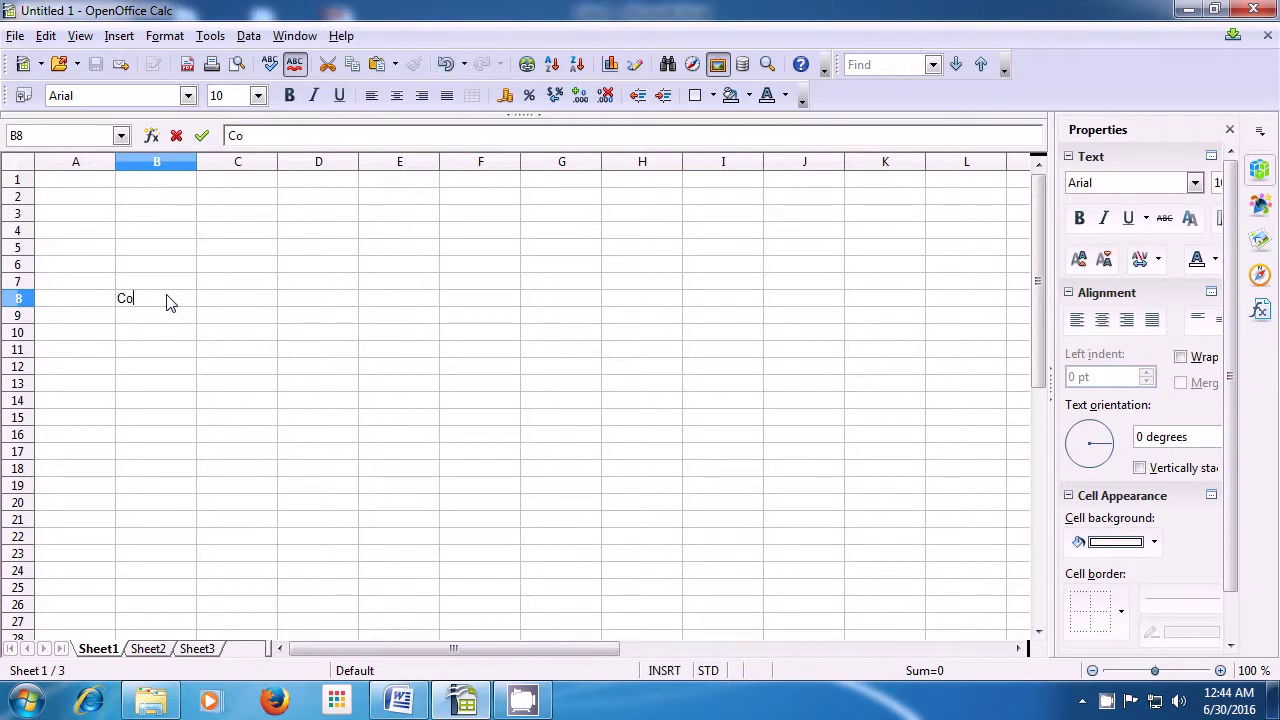
Enter Computer in cell B8 and replace that entry with shiksha
type("uter")
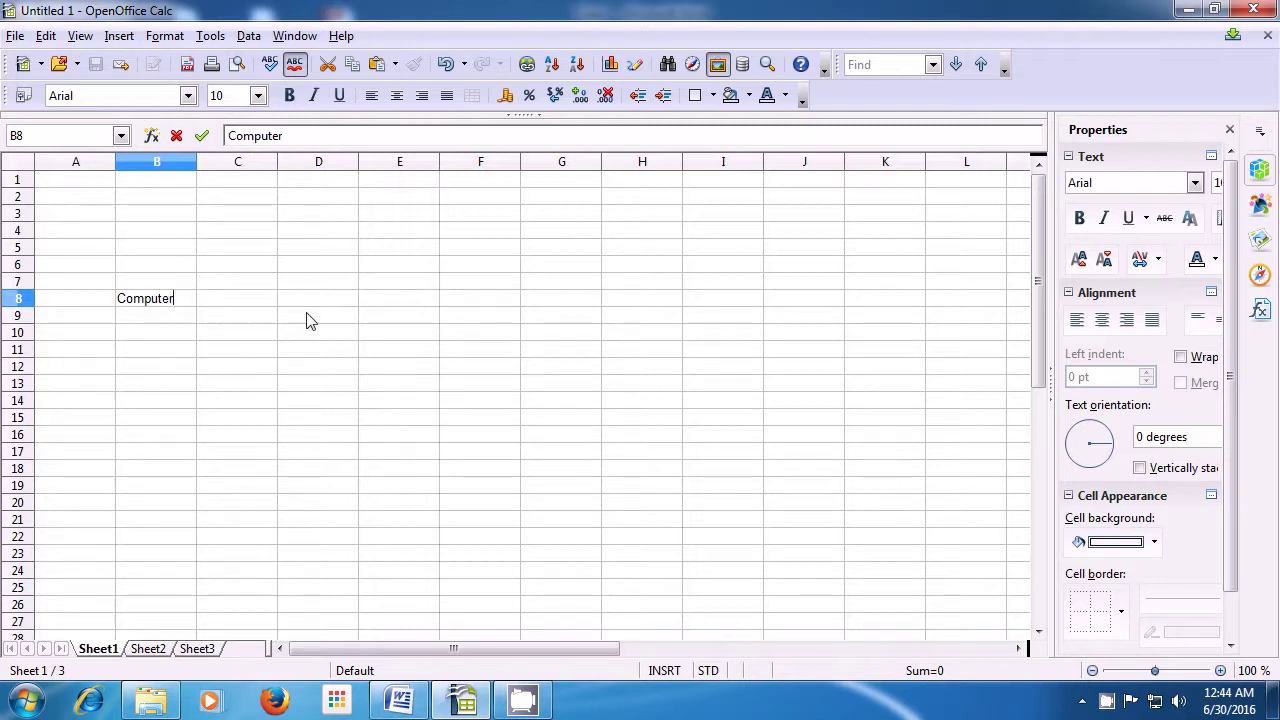
left_click(226, 321)
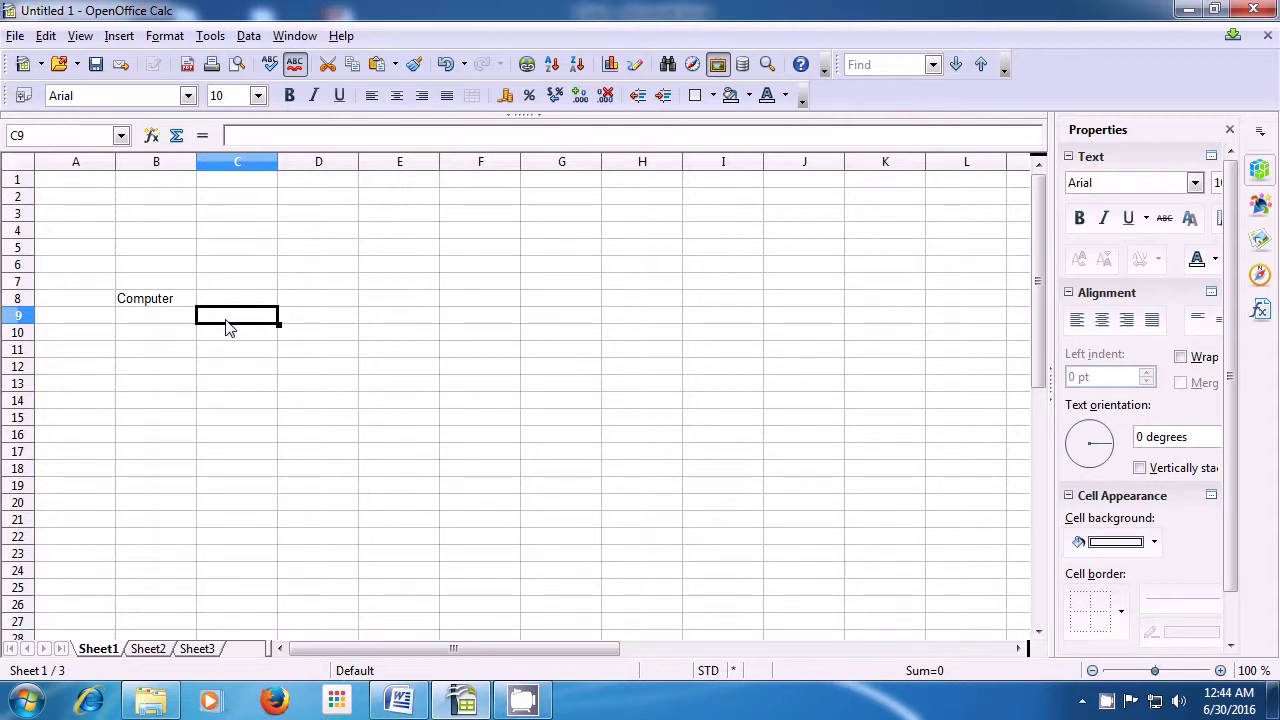
left_click(160, 308)
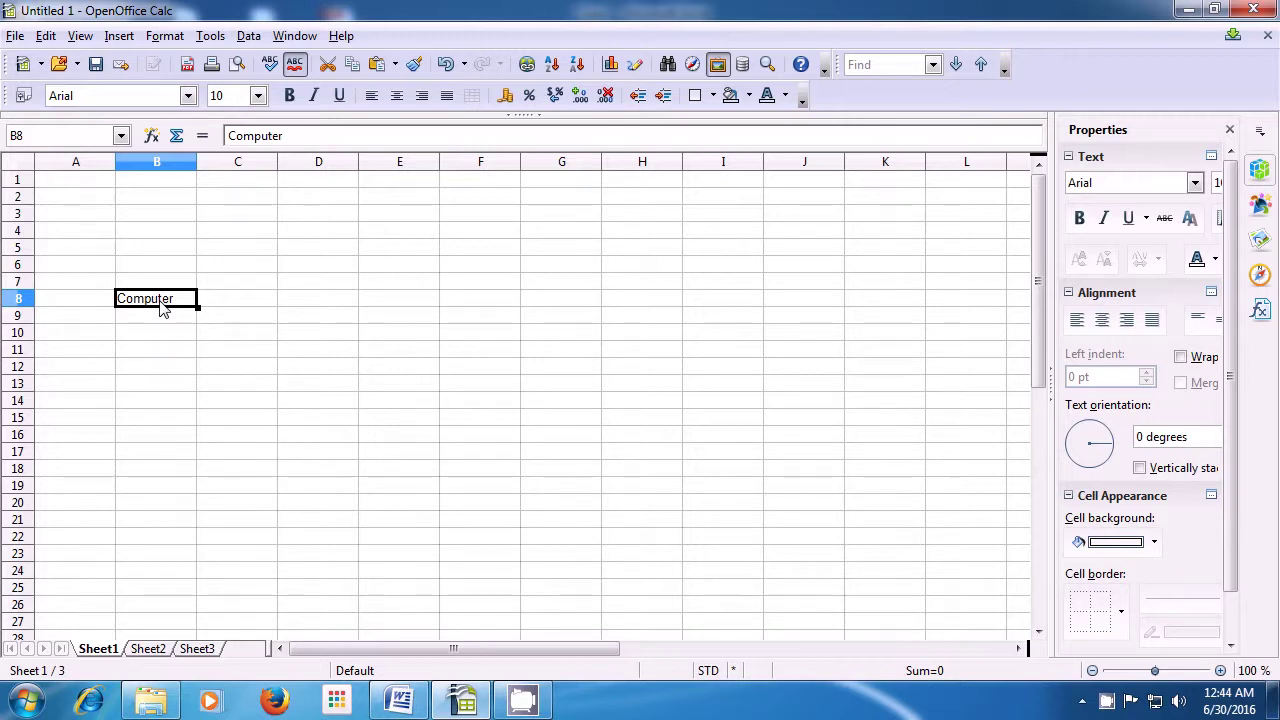
type("shiksha")
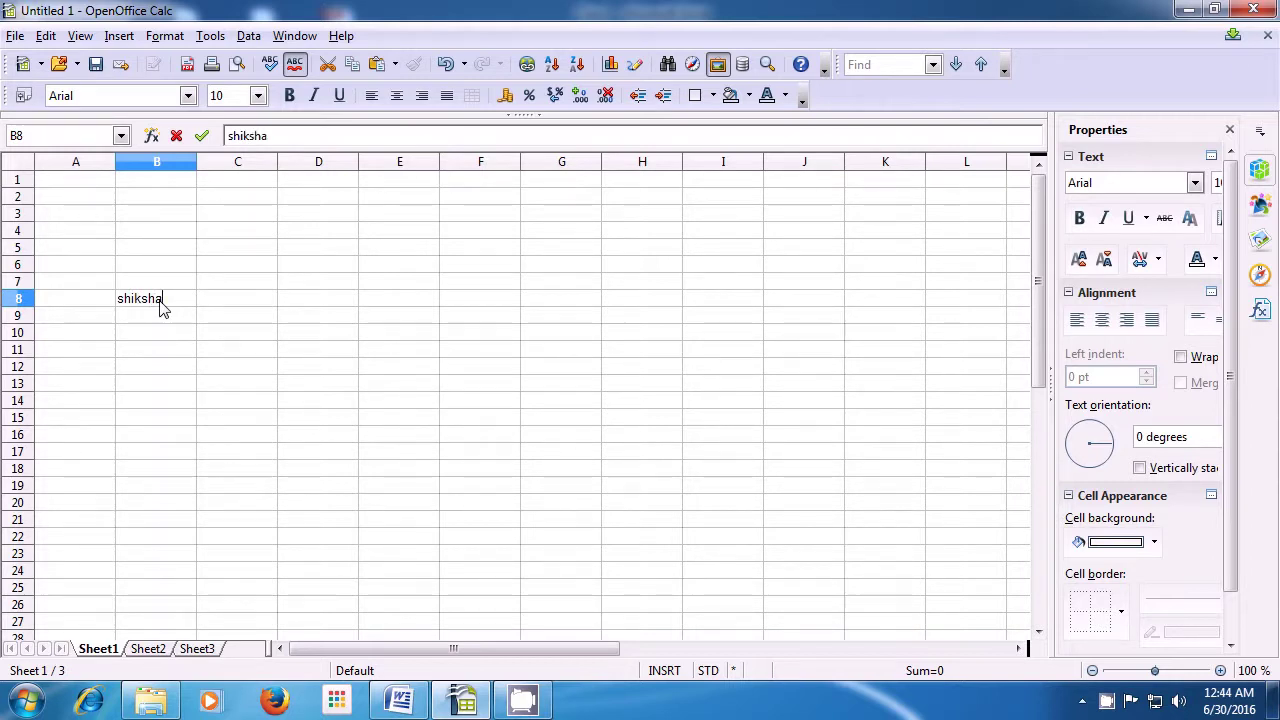
left_click(219, 321)
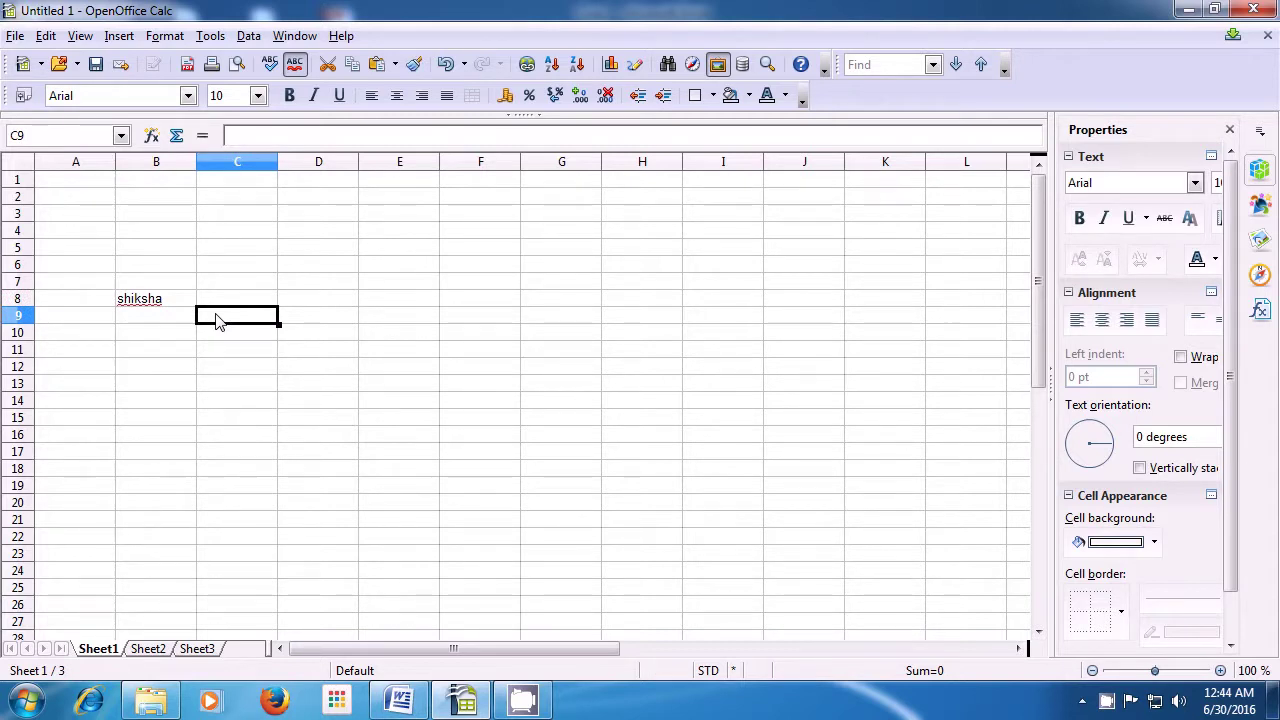
Edit the existing text in cell B8 by inserting Computer before it, so the entry reads Computer shiksha
left_click(148, 302)
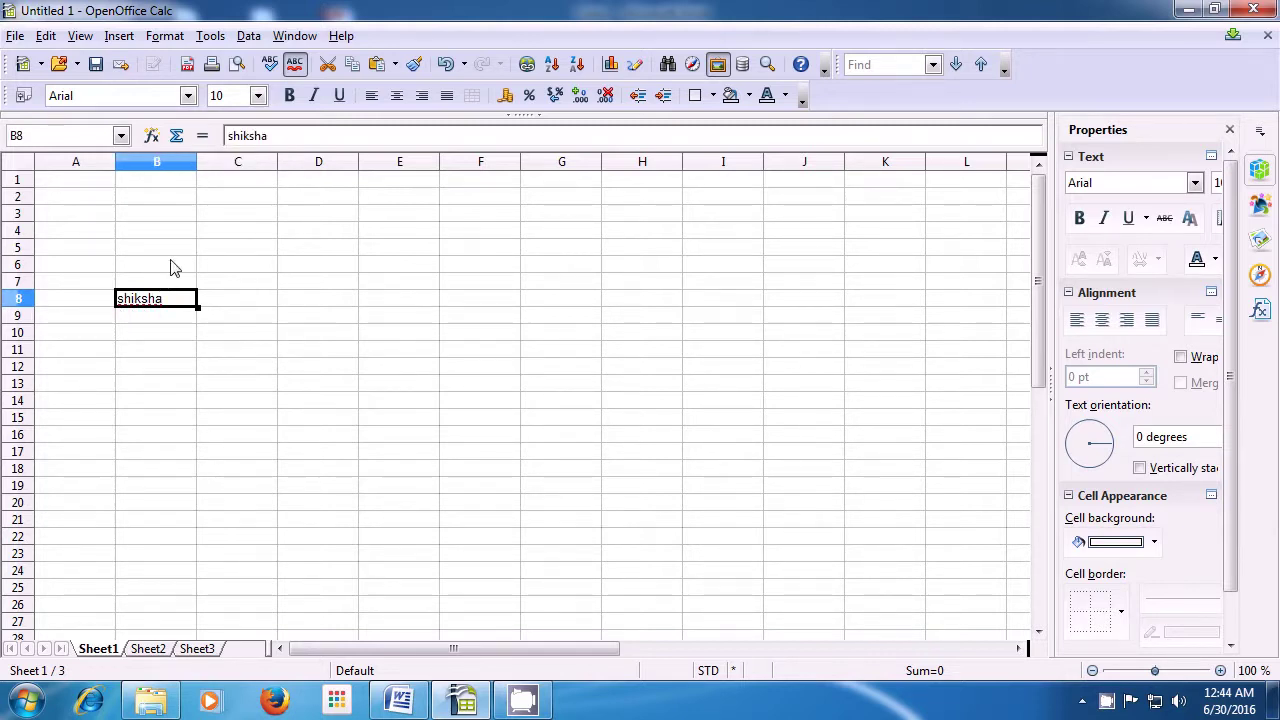
left_click(228, 135)
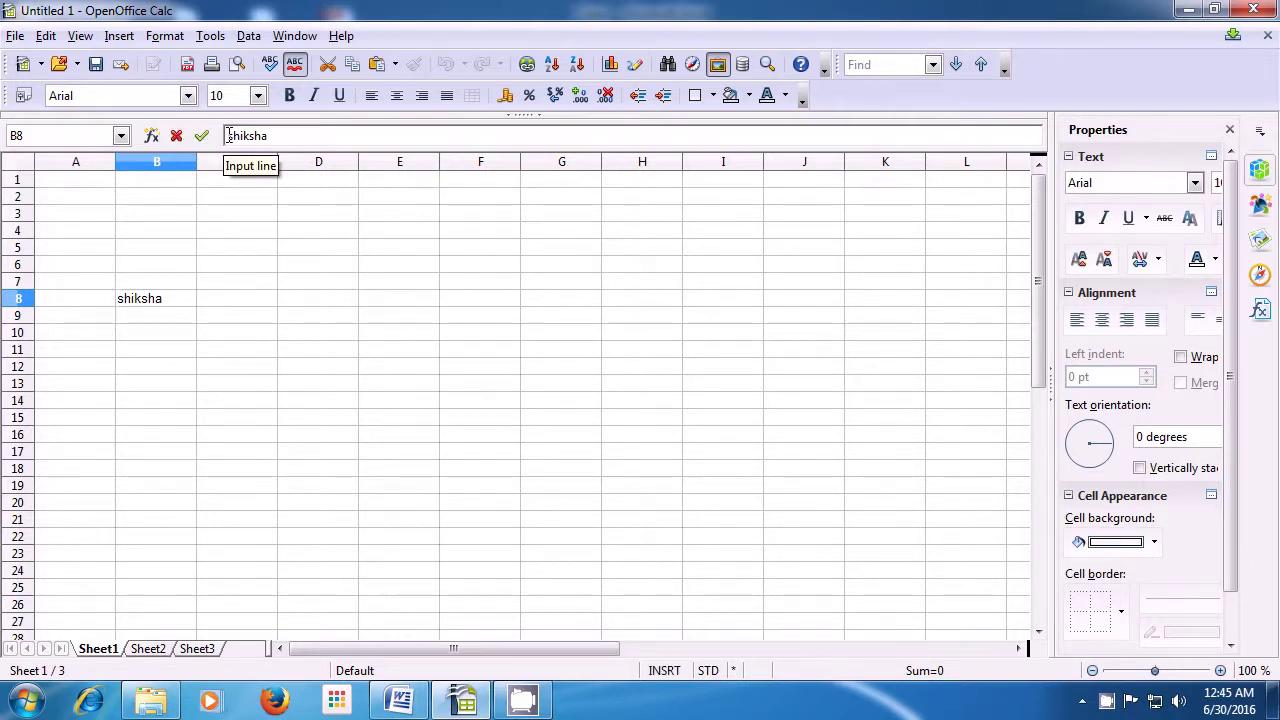
type("c")
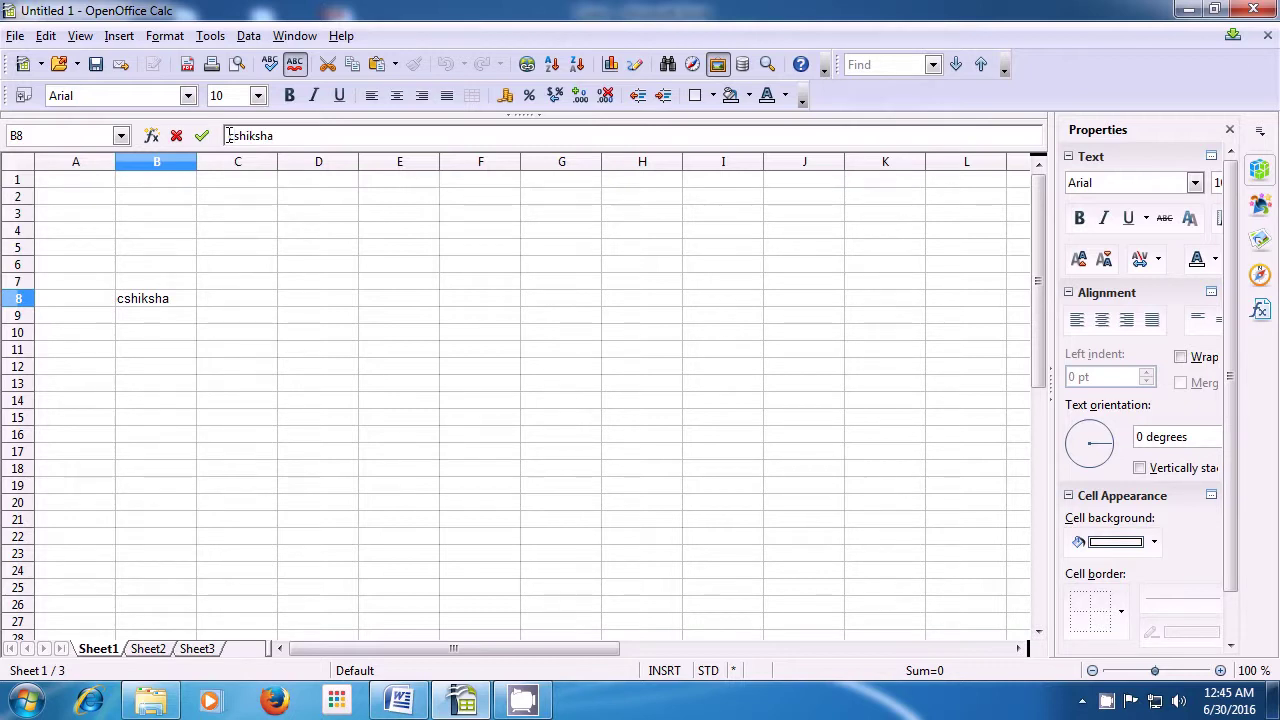
type("omp")
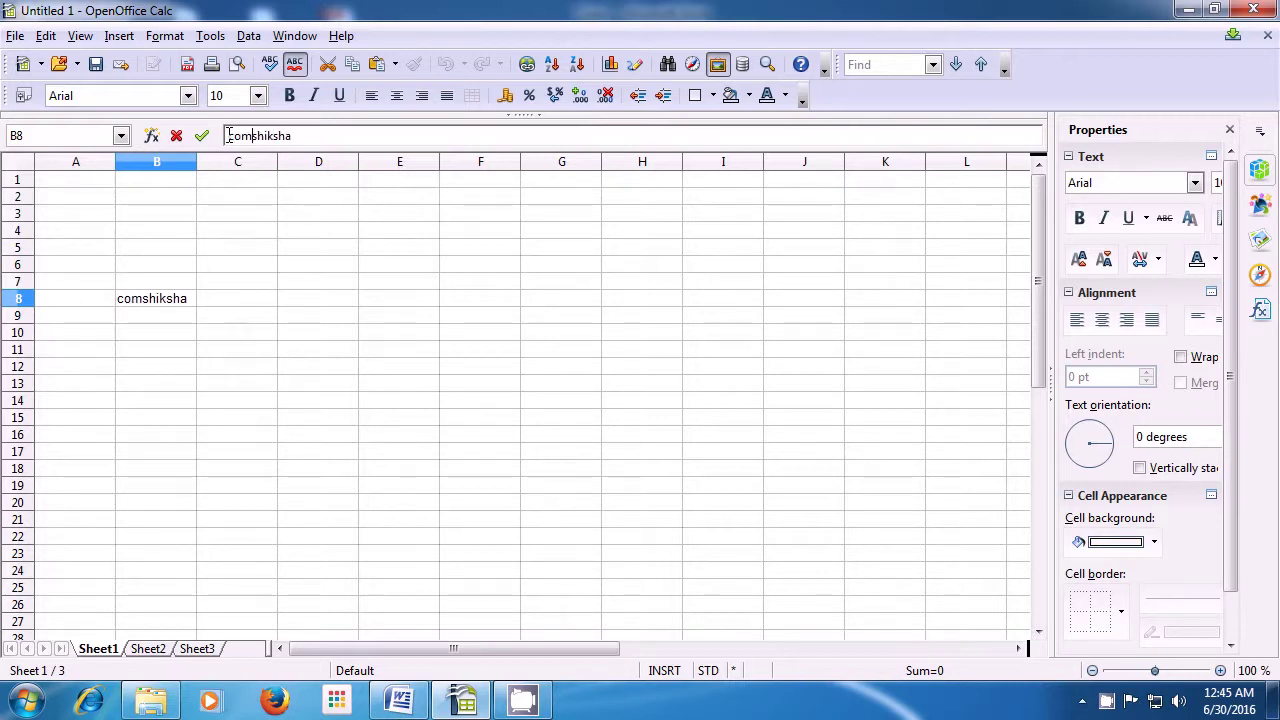
type("ut")
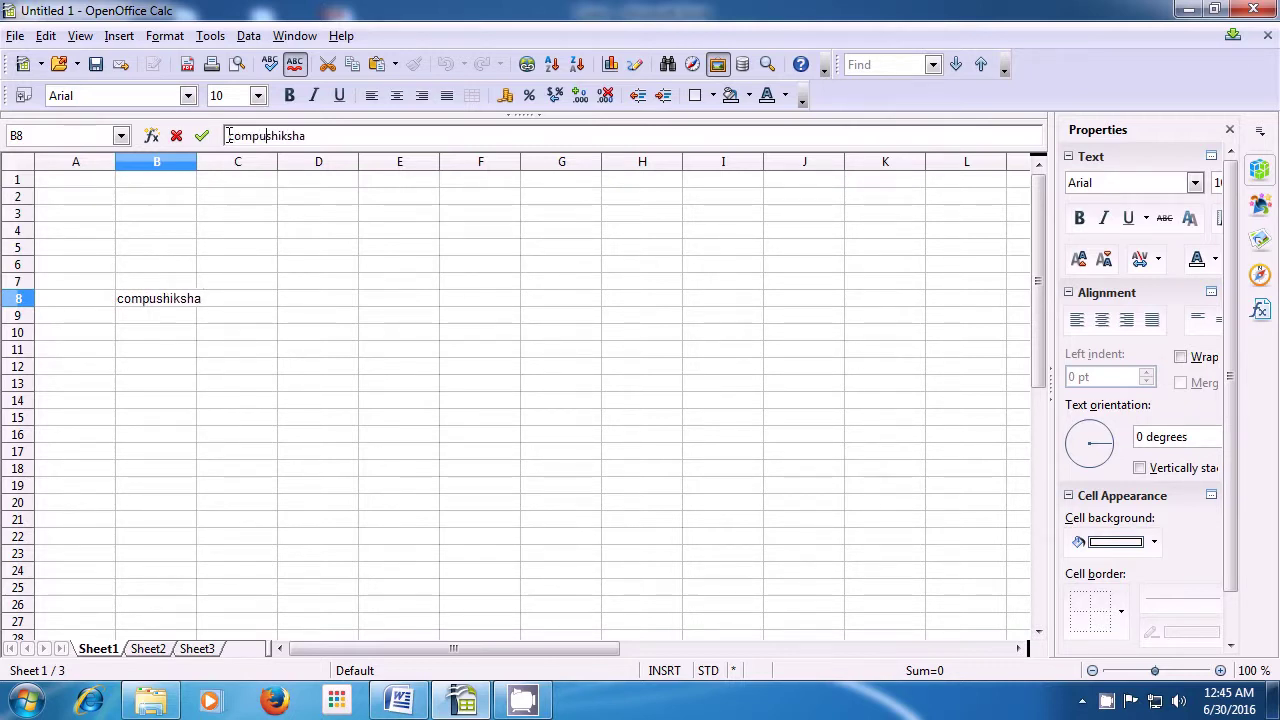
type("er")
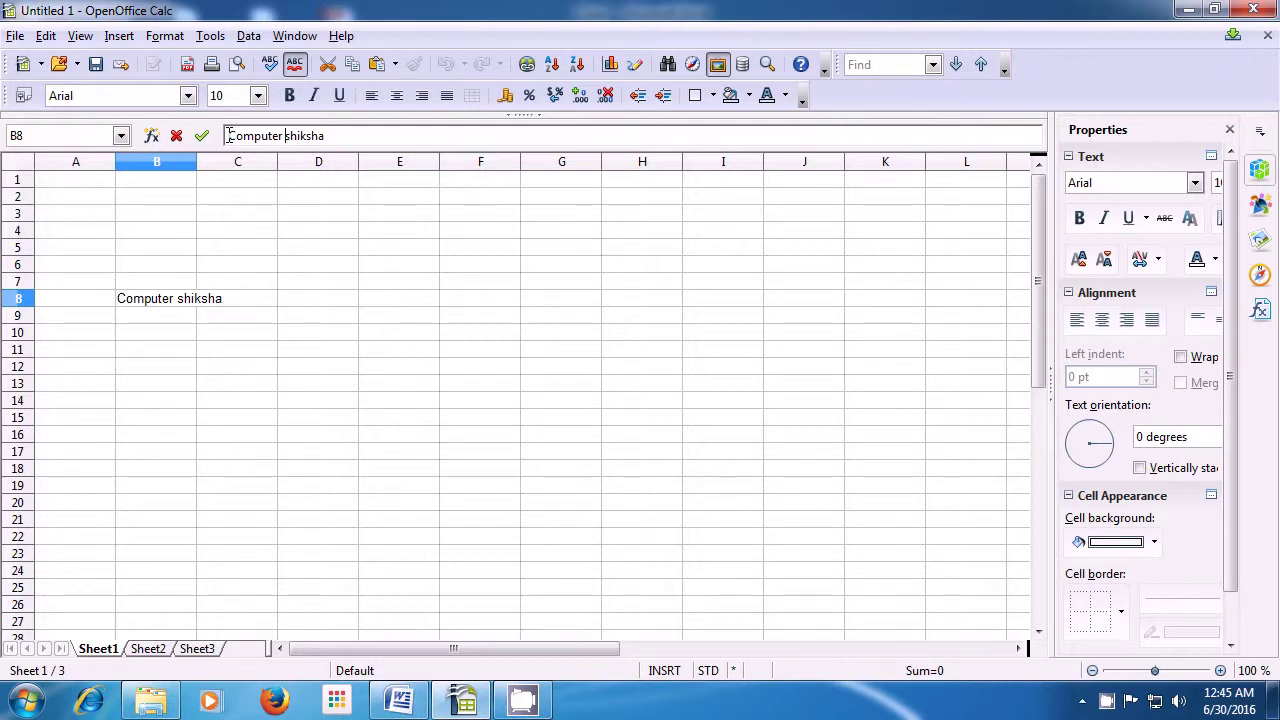
left_click(315, 321)
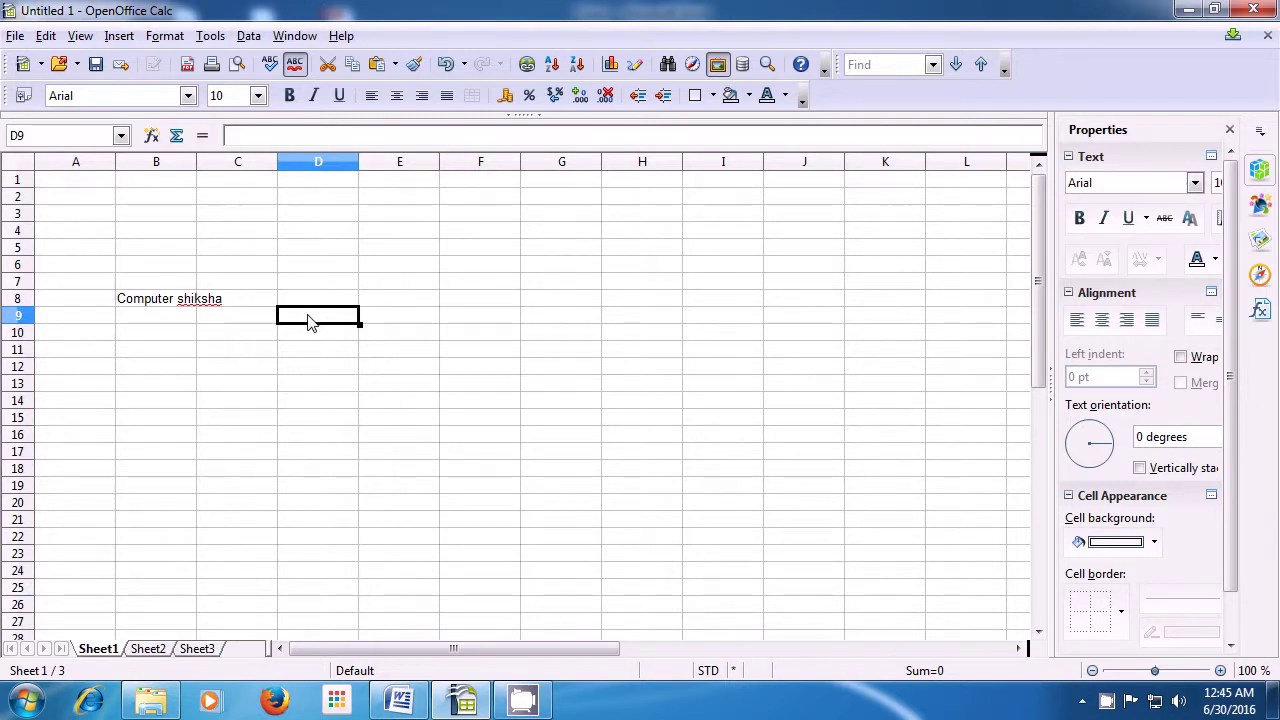
left_click(142, 308)
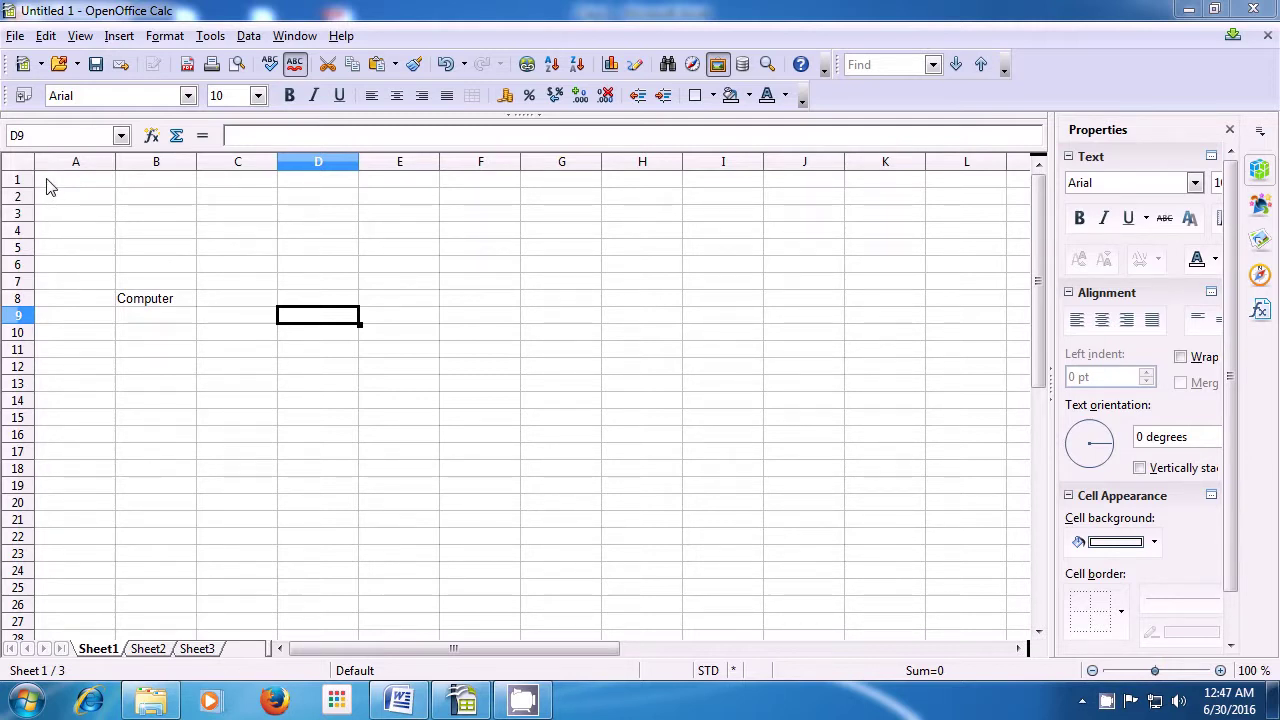
left_click(106, 183)
left_click(135, 190)
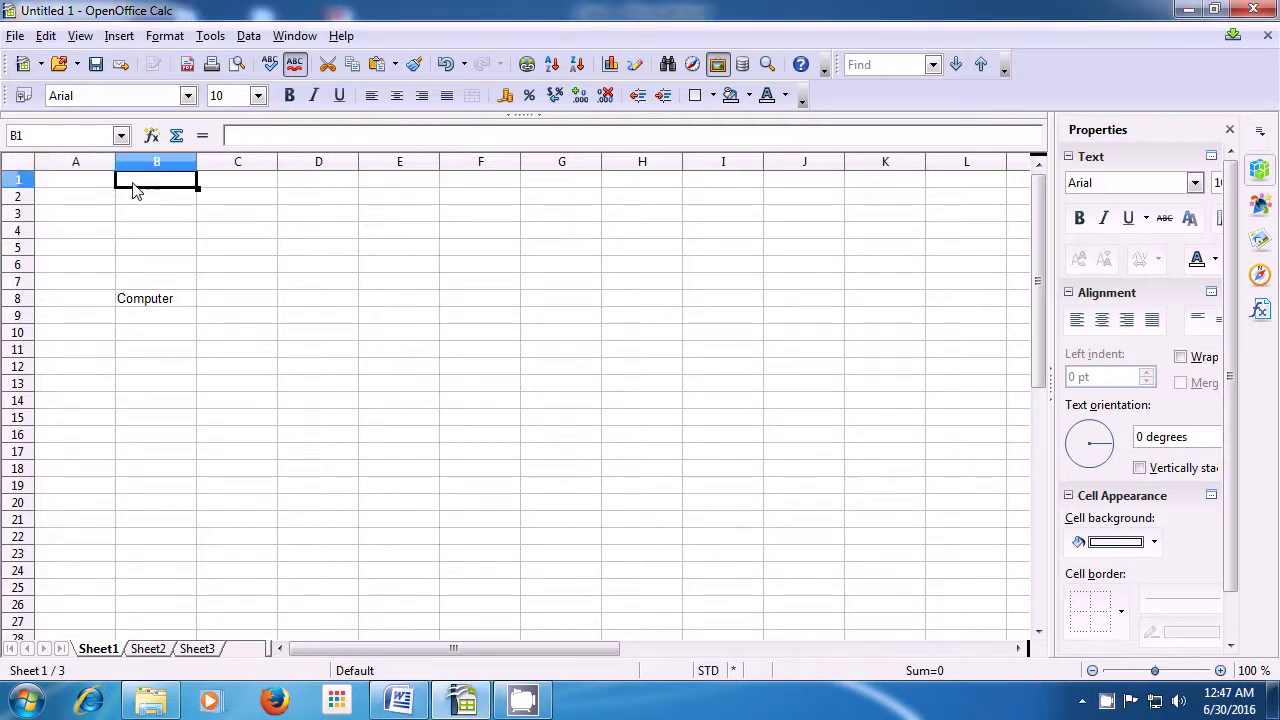
left_click(227, 189)
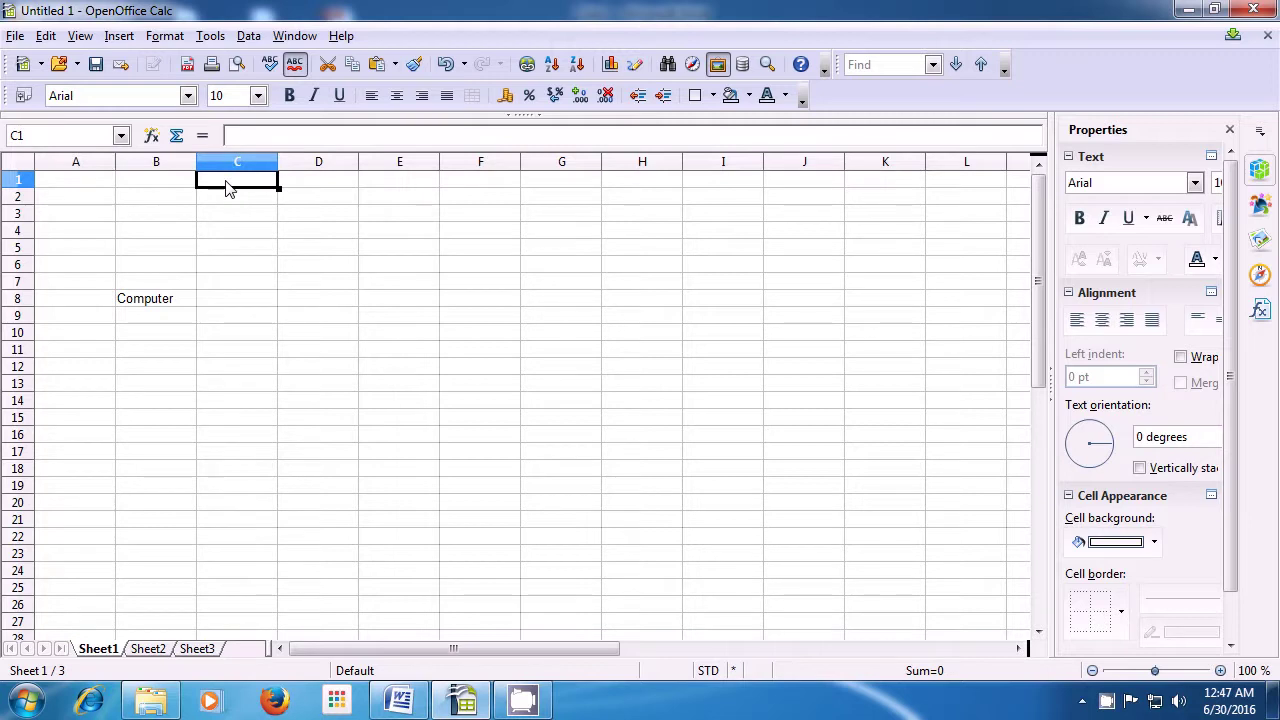
left_click(288, 186)
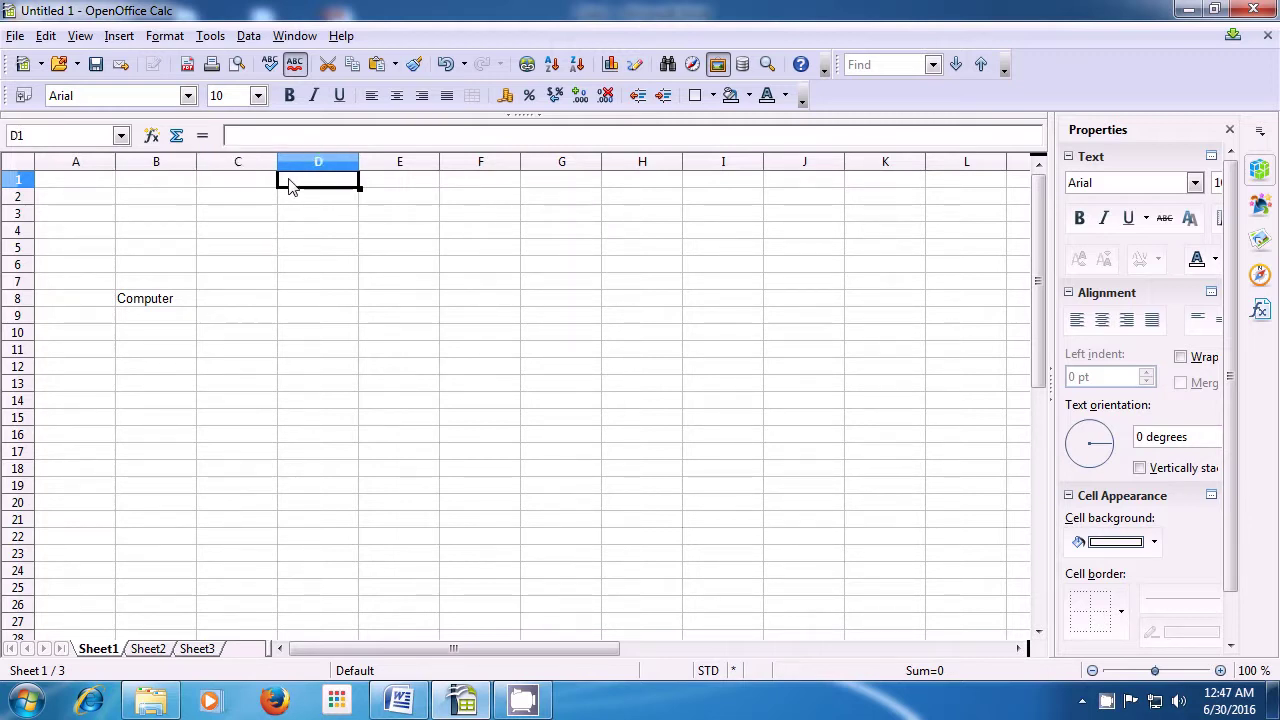
left_click(383, 189)
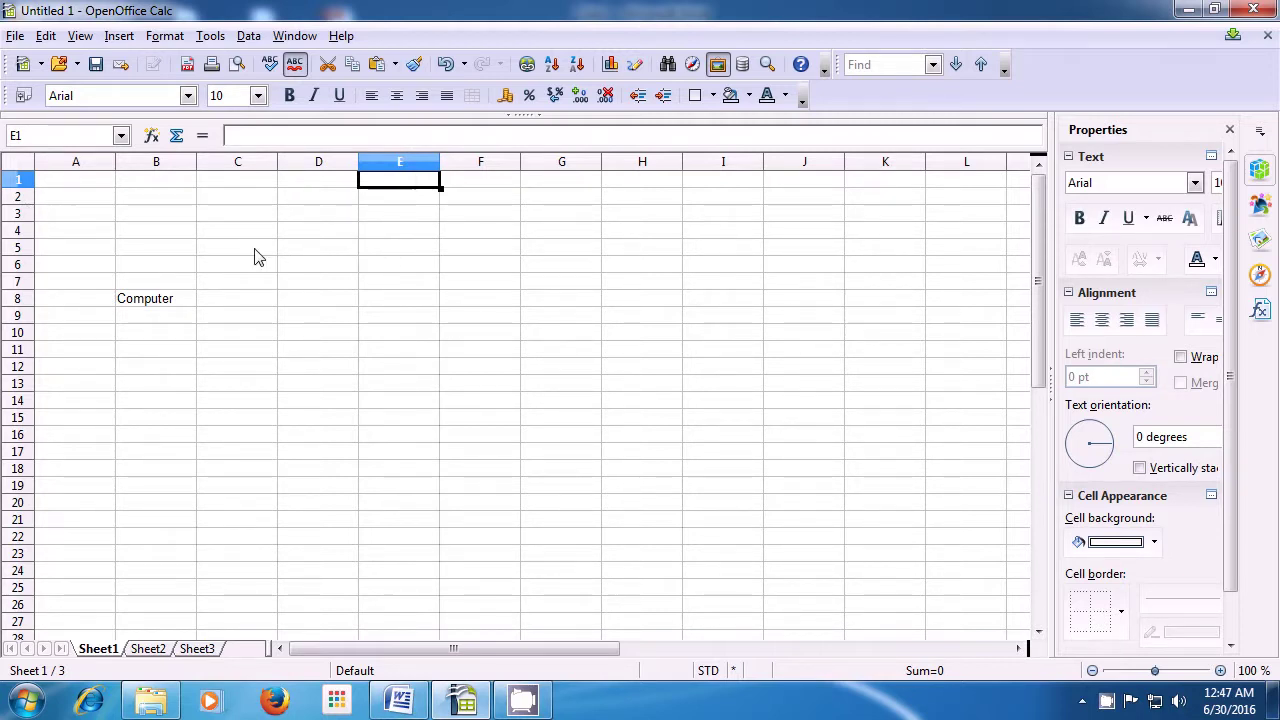
Enter the column headers Name in cell A1 and Roll No in cell B1
left_click(84, 185)
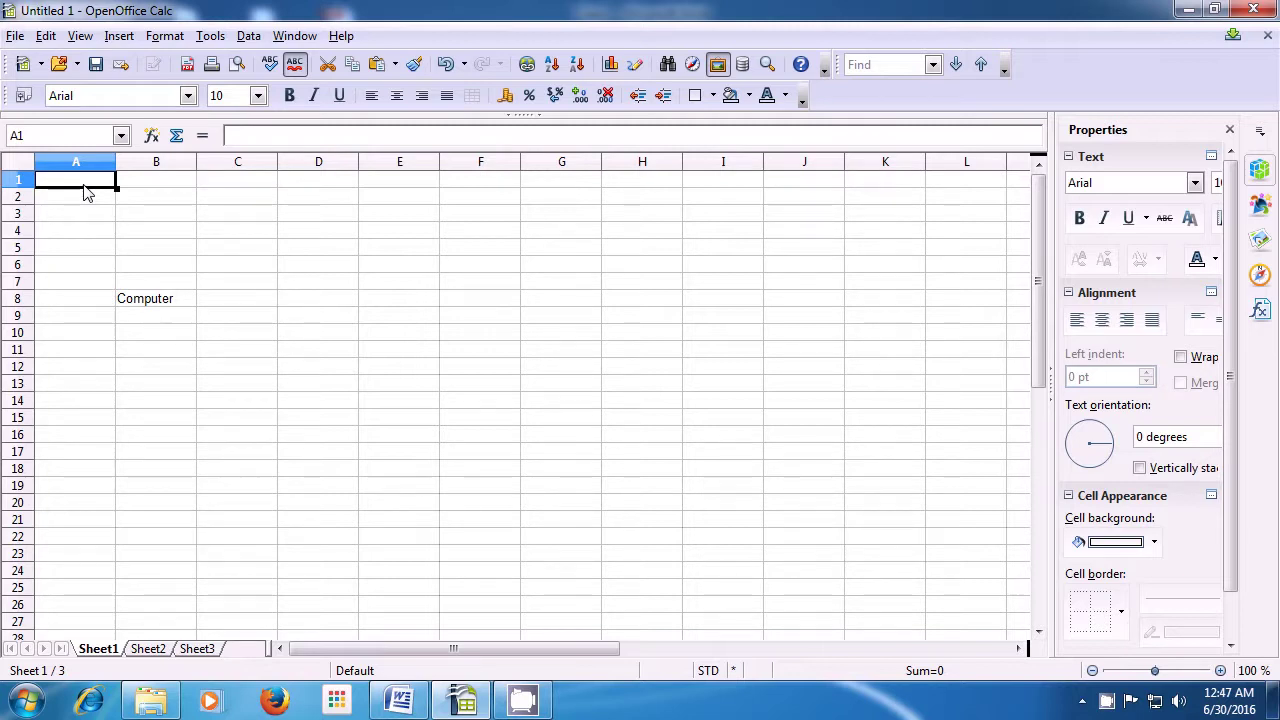
type("Na")
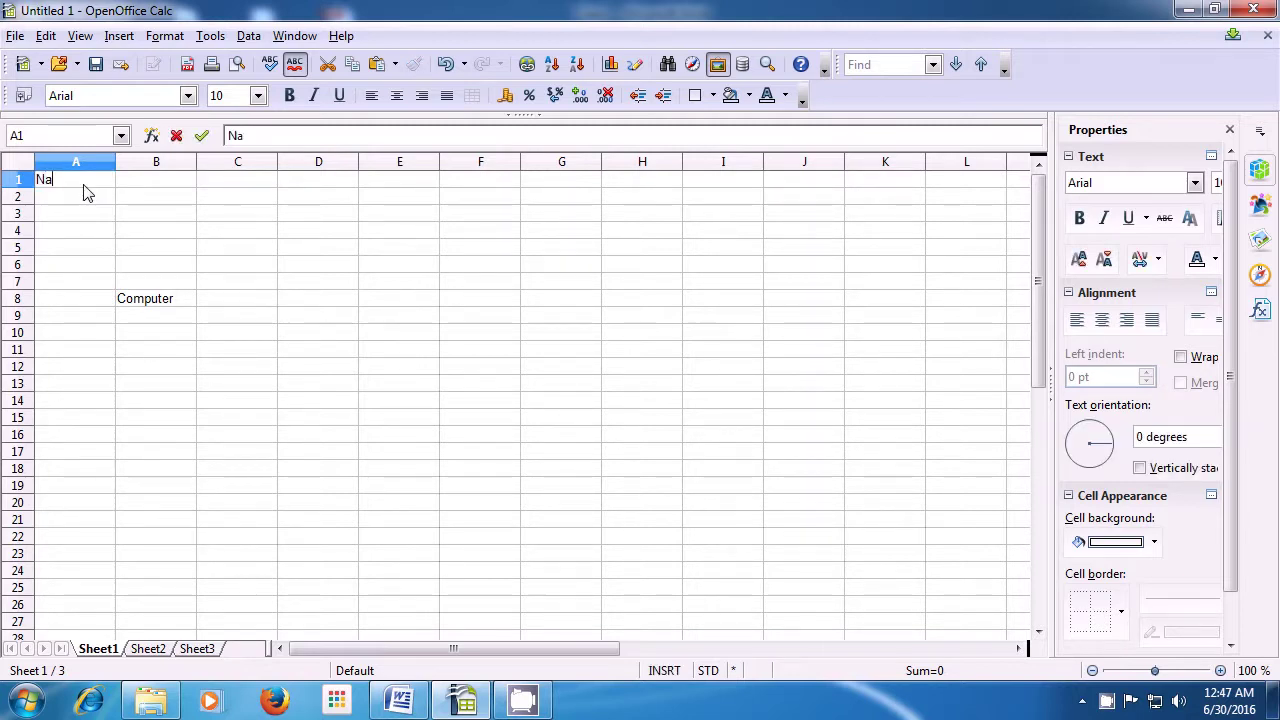
type("me")
left_click(141, 188)
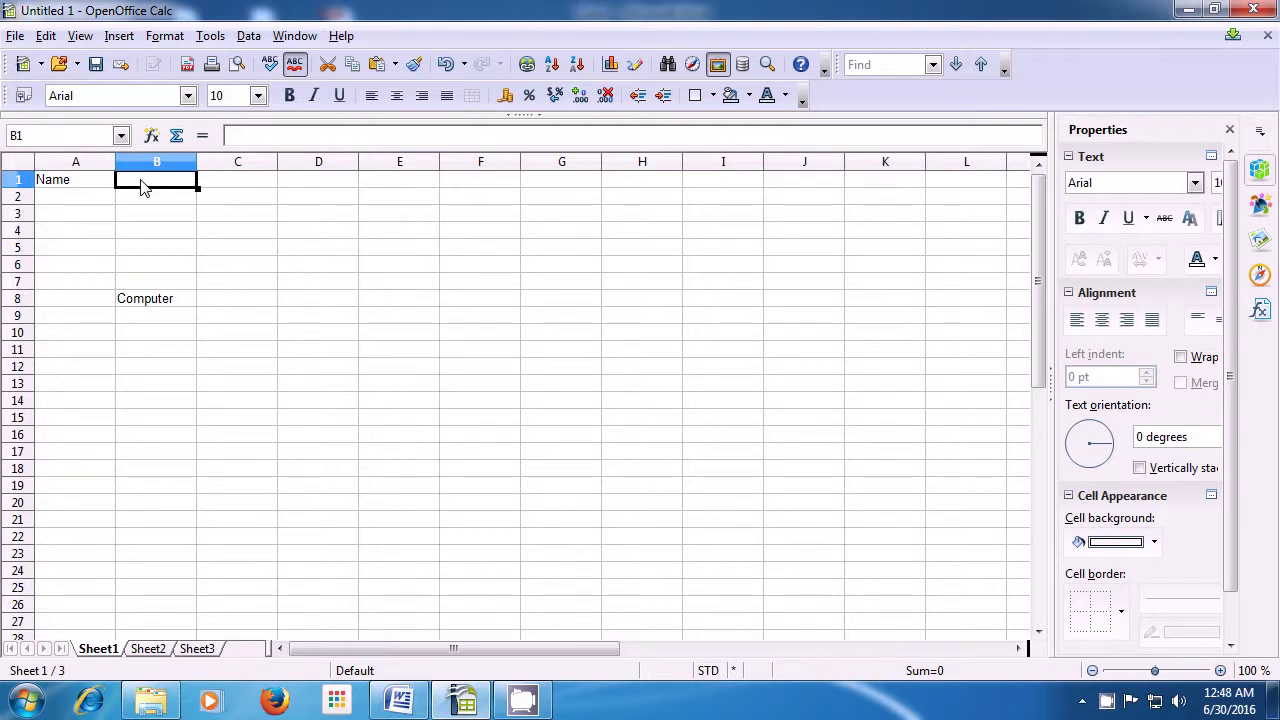
type("Roll")
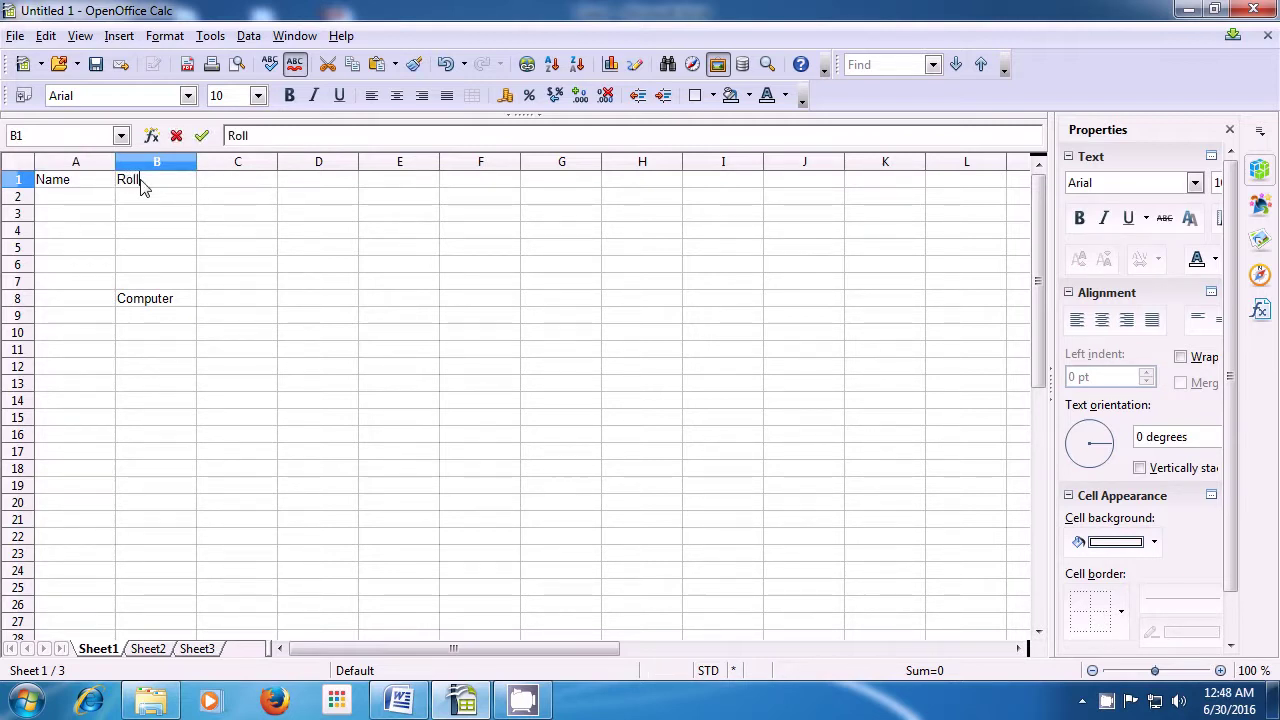
type(" No")
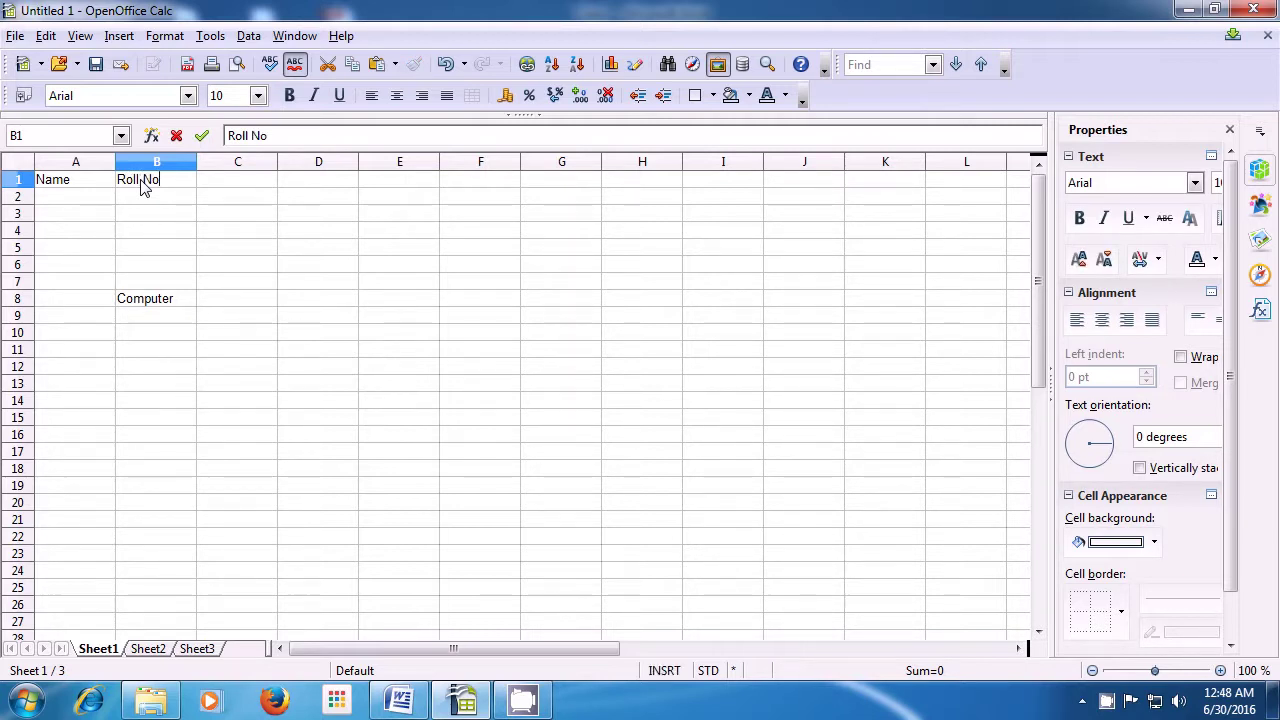
key("Tab")
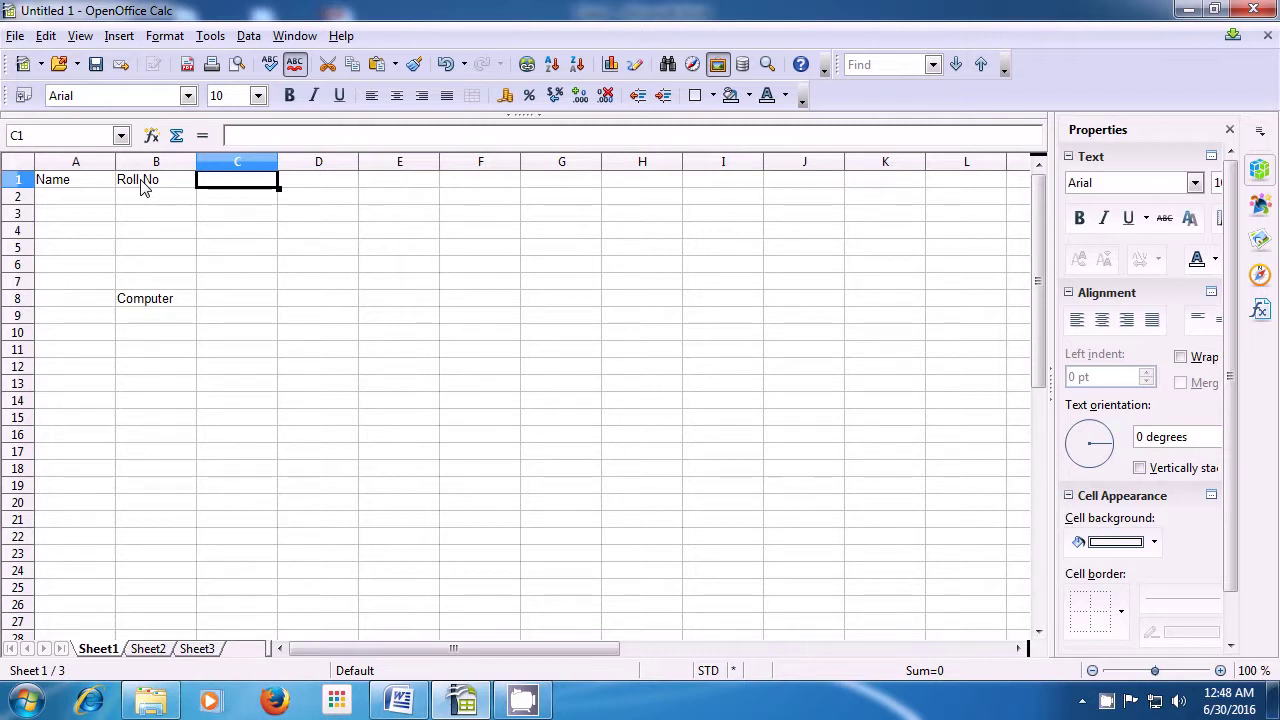
Continue the header row with Subject in cell C1 and Total in cell D1
type("Su")
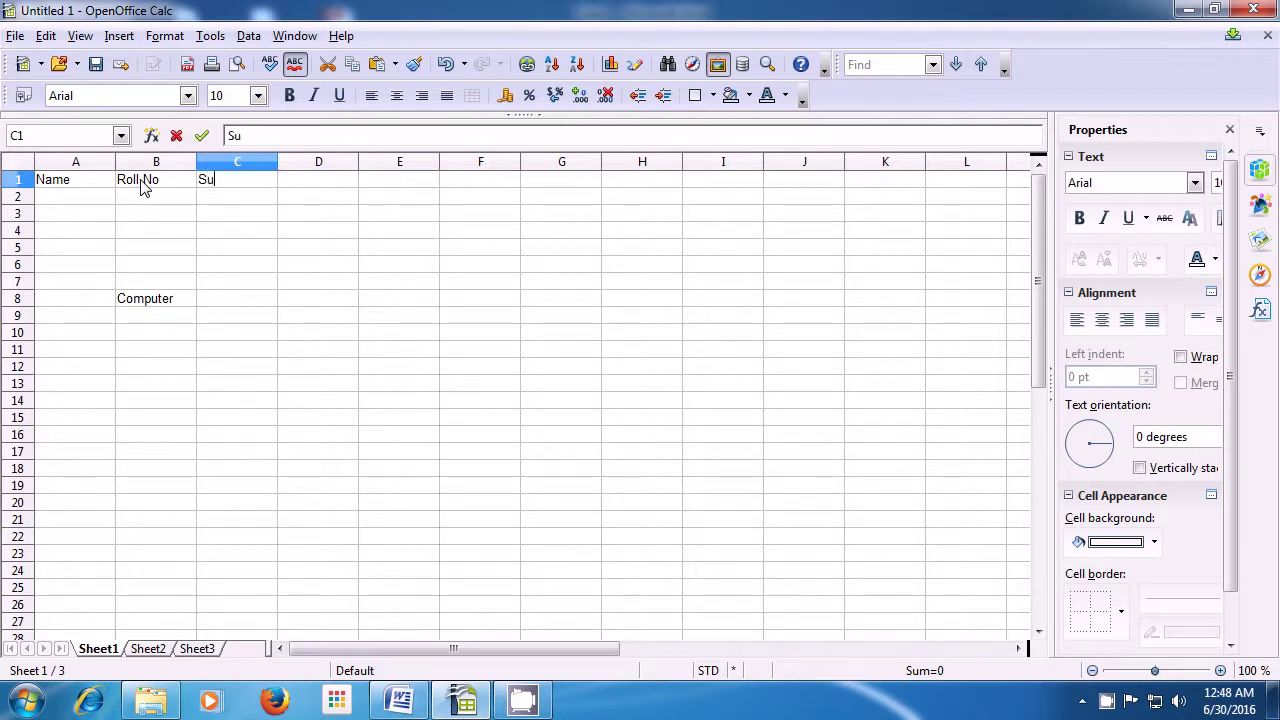
type("bject")
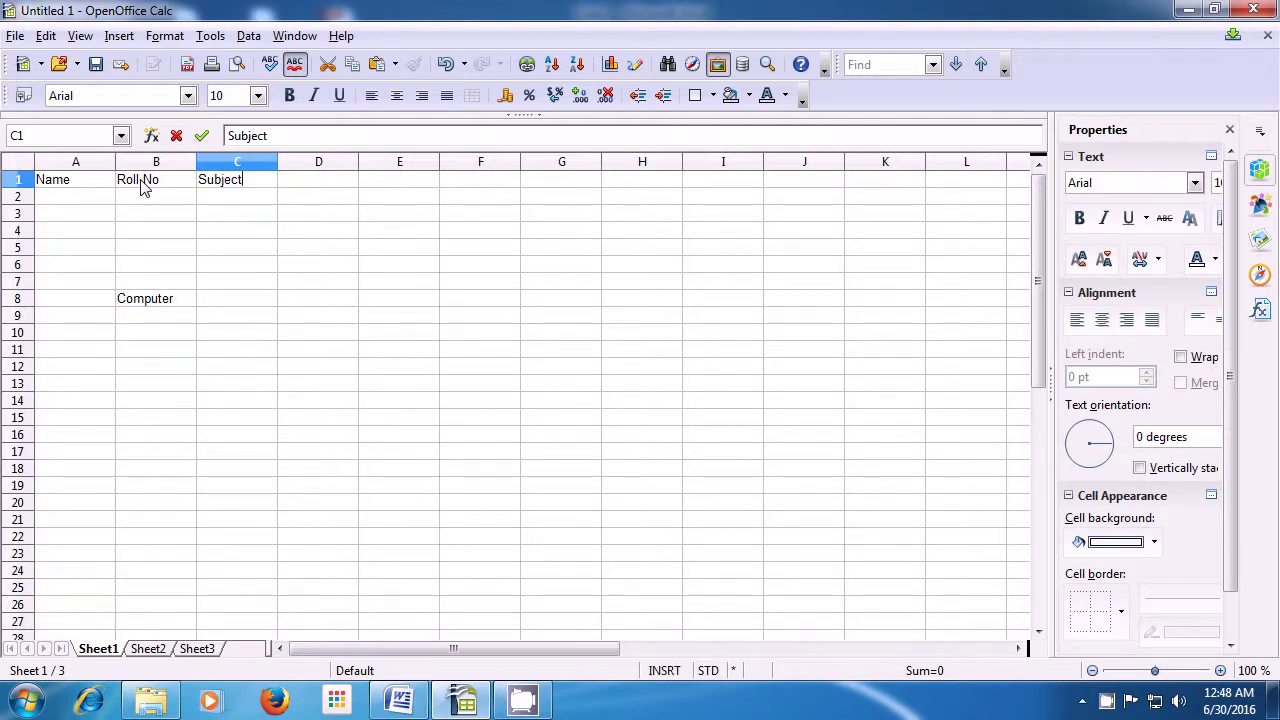
key("Tab")
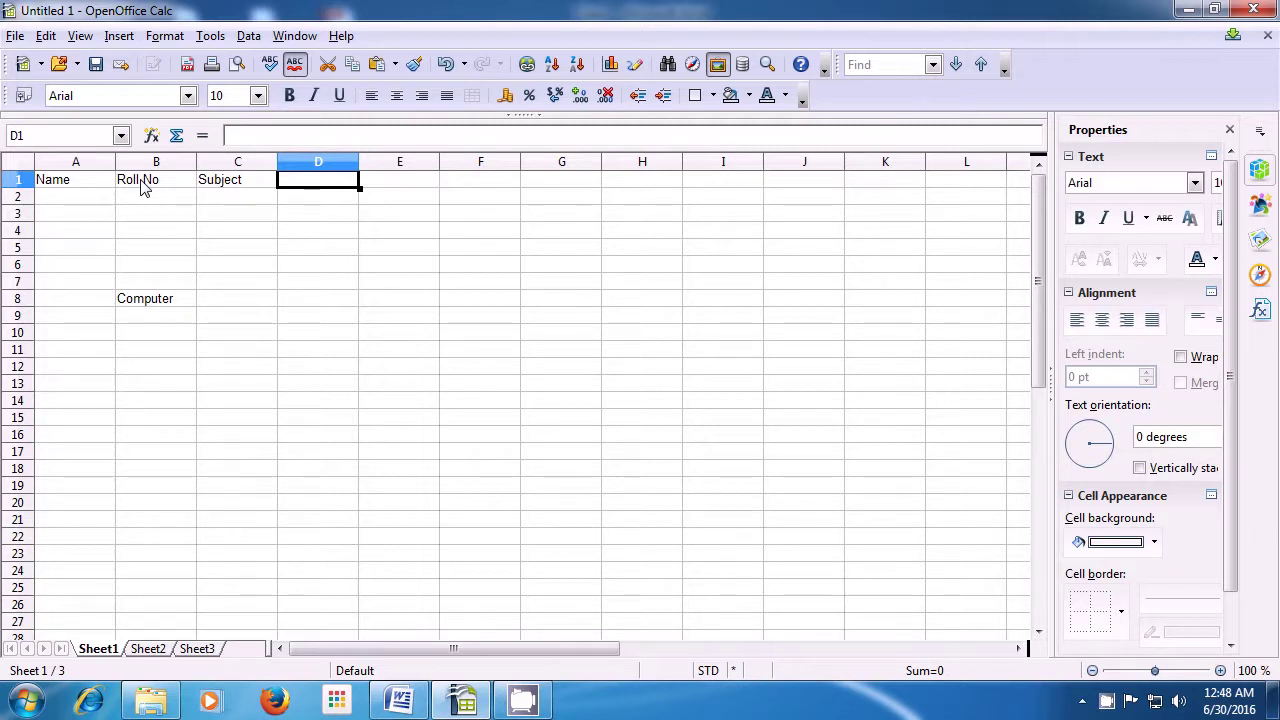
type("Total")
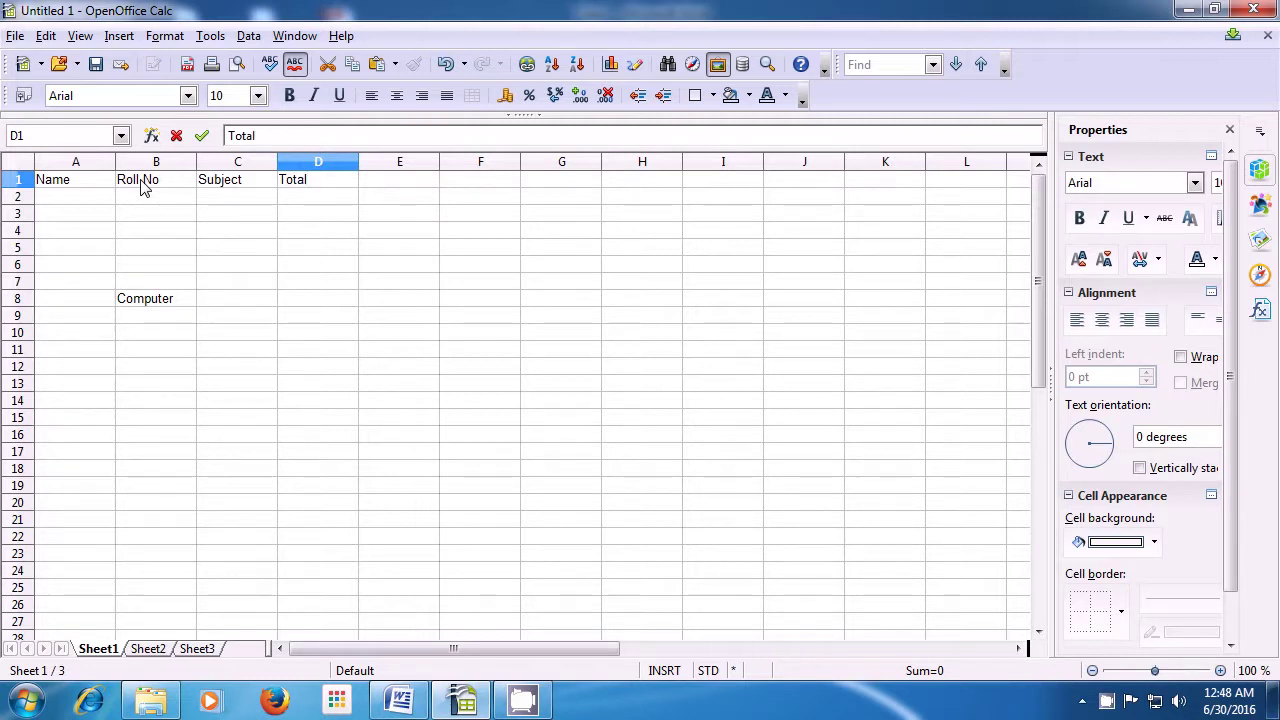
key("Tab")
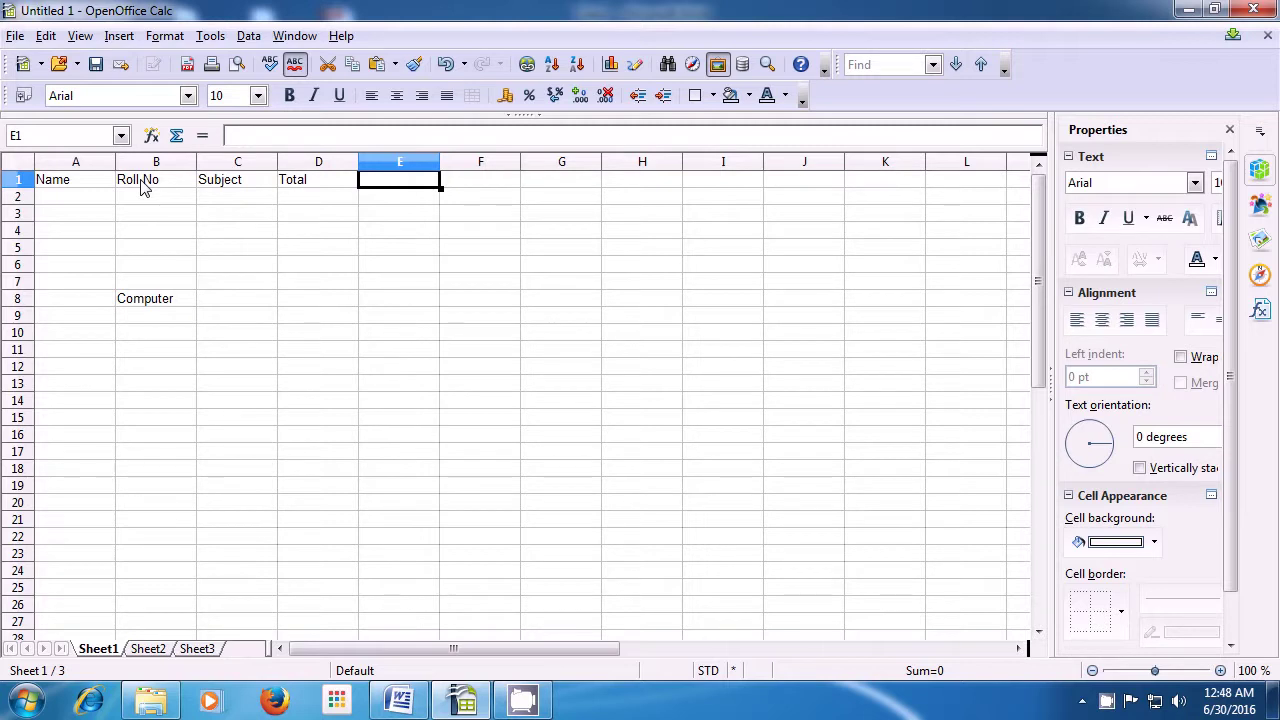
Delete the contents of cell B8, keeping the default selection of content types
left_click(156, 315)
key("Left")
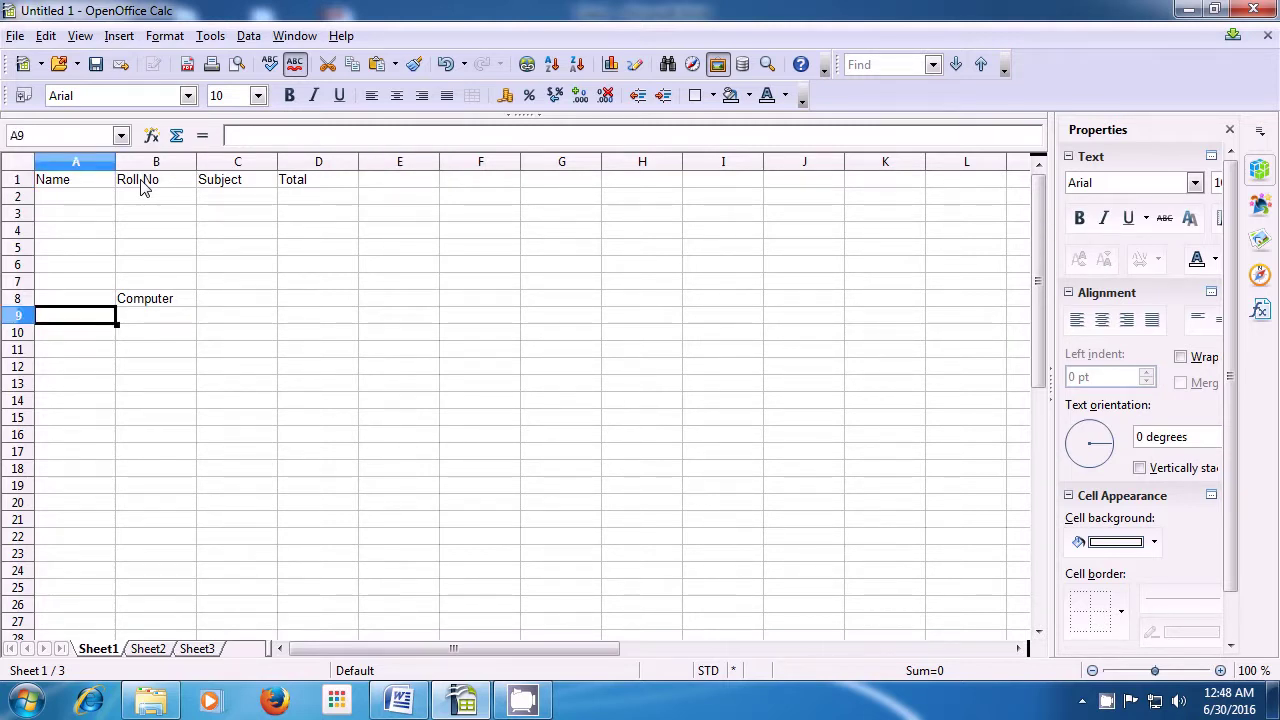
key("Right")
key("Right")
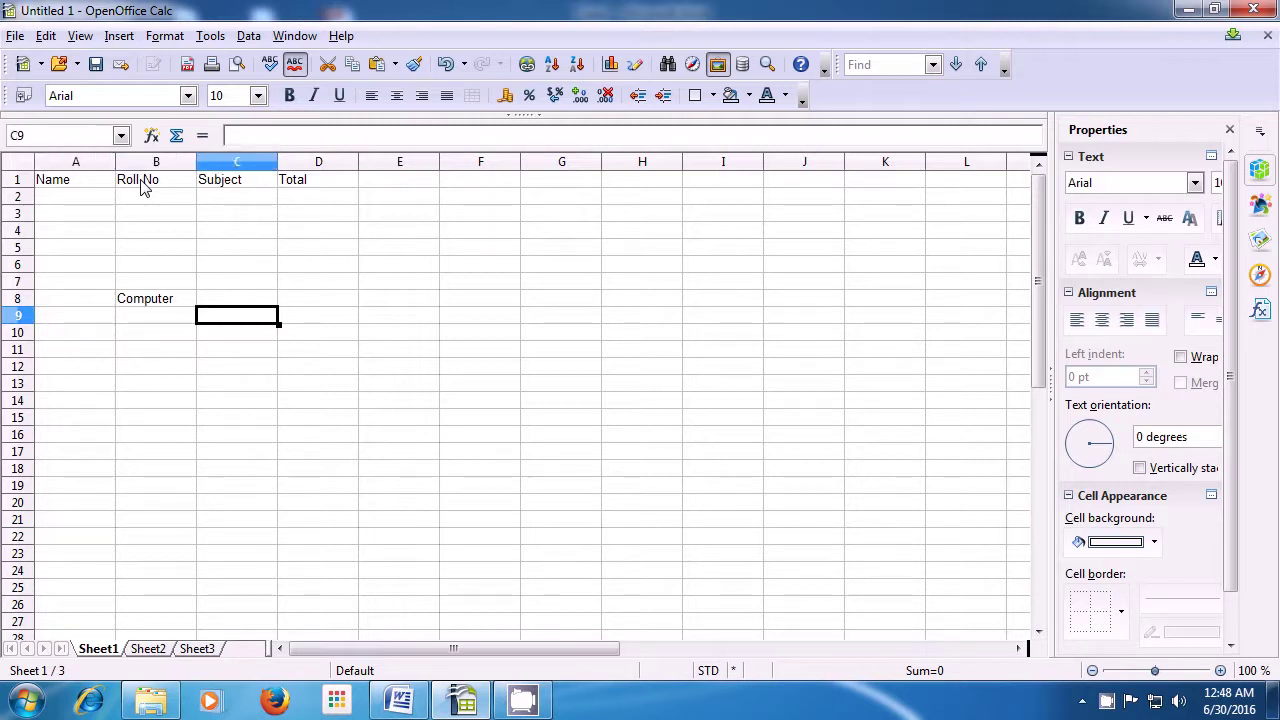
key("Right")
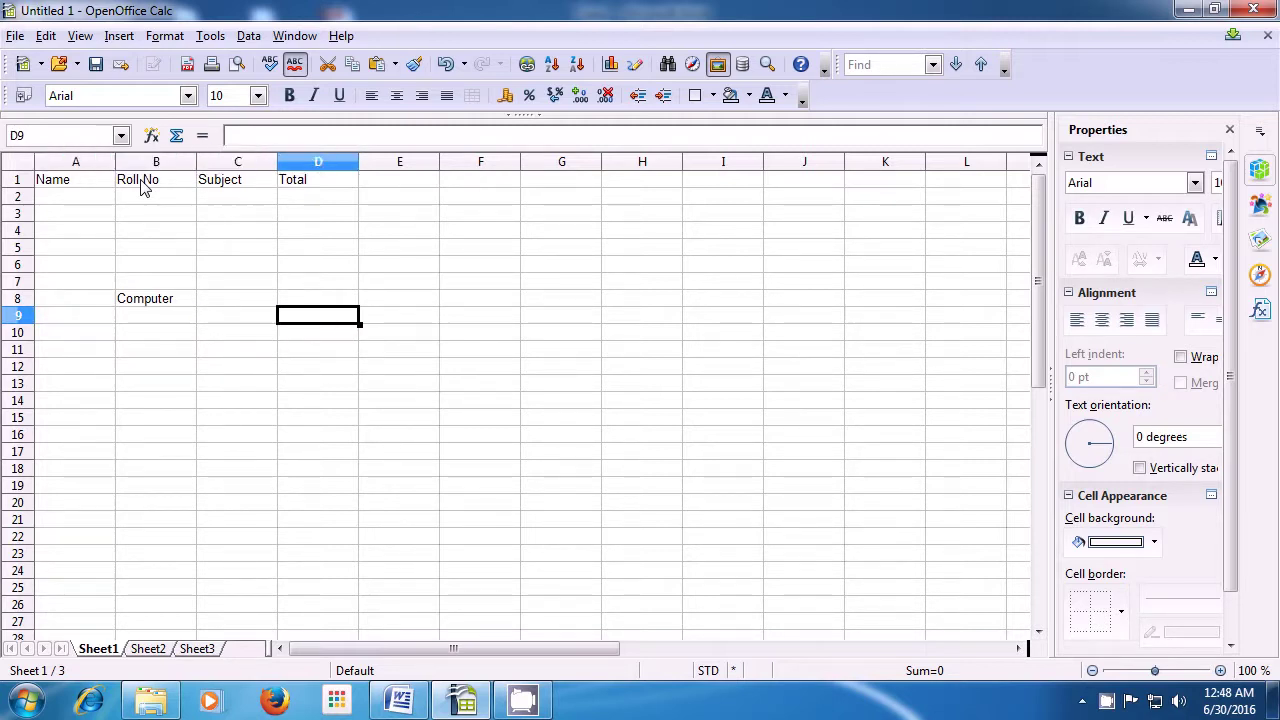
key("Up")
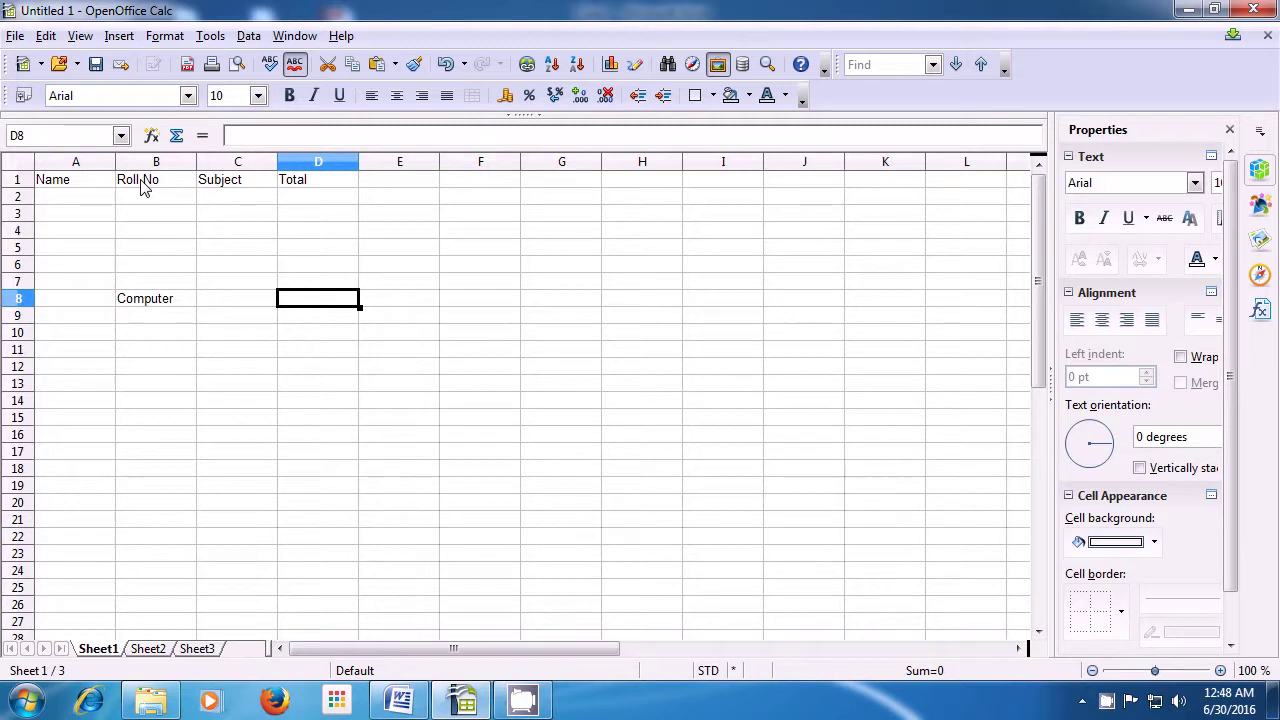
key("Left")
key("Left")
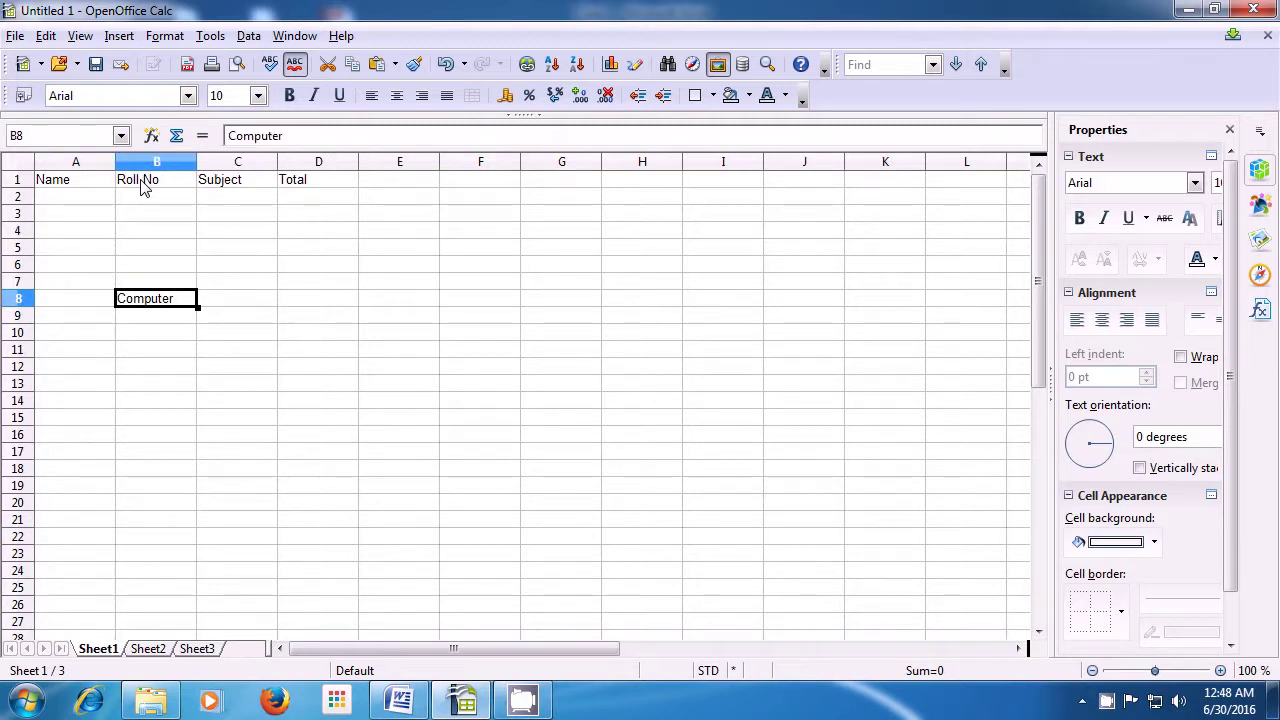
key("BackSpace")
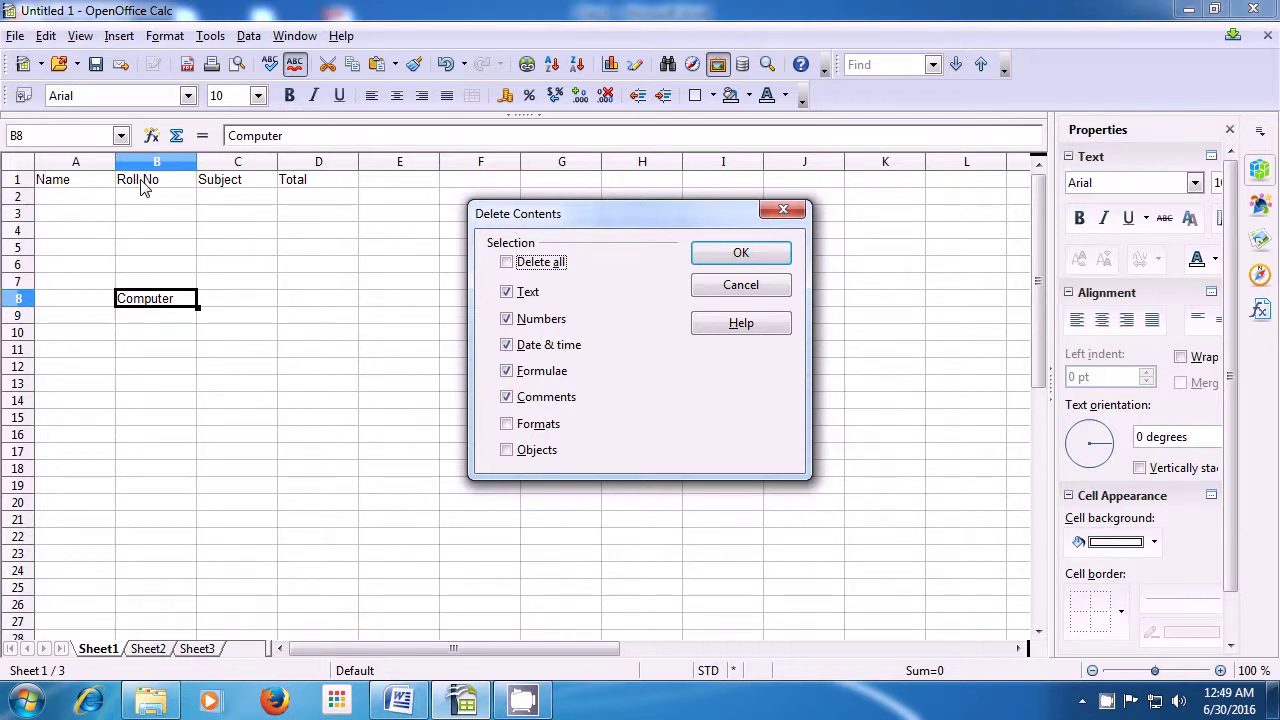
left_click(743, 256)
left_click(245, 307)
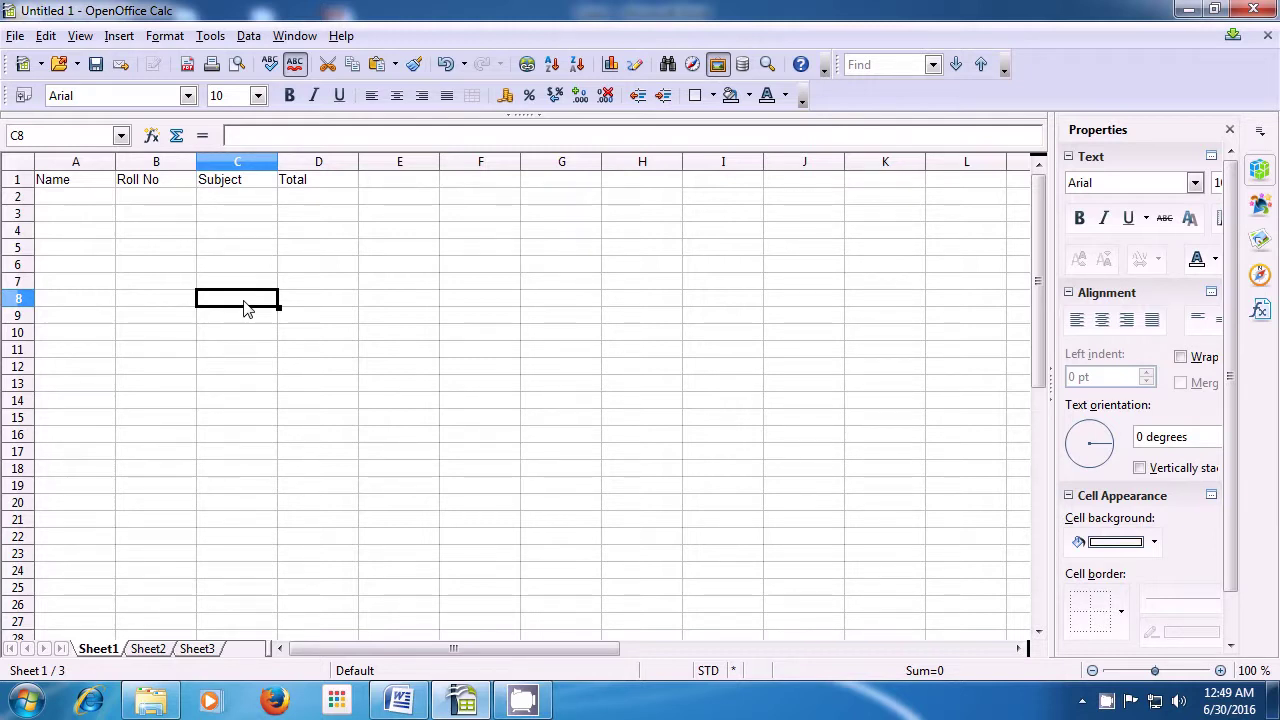
left_click(88, 189)
left_click_drag(63, 183, 918, 372)
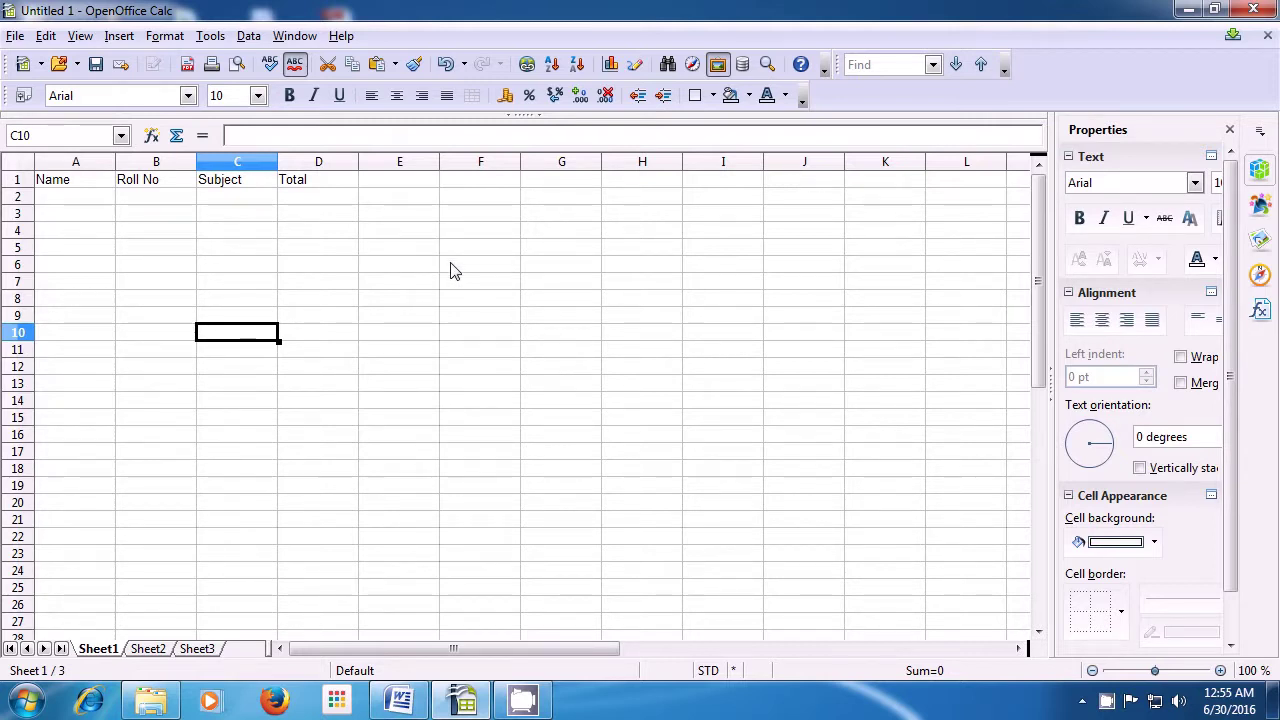
left_click(88, 165)
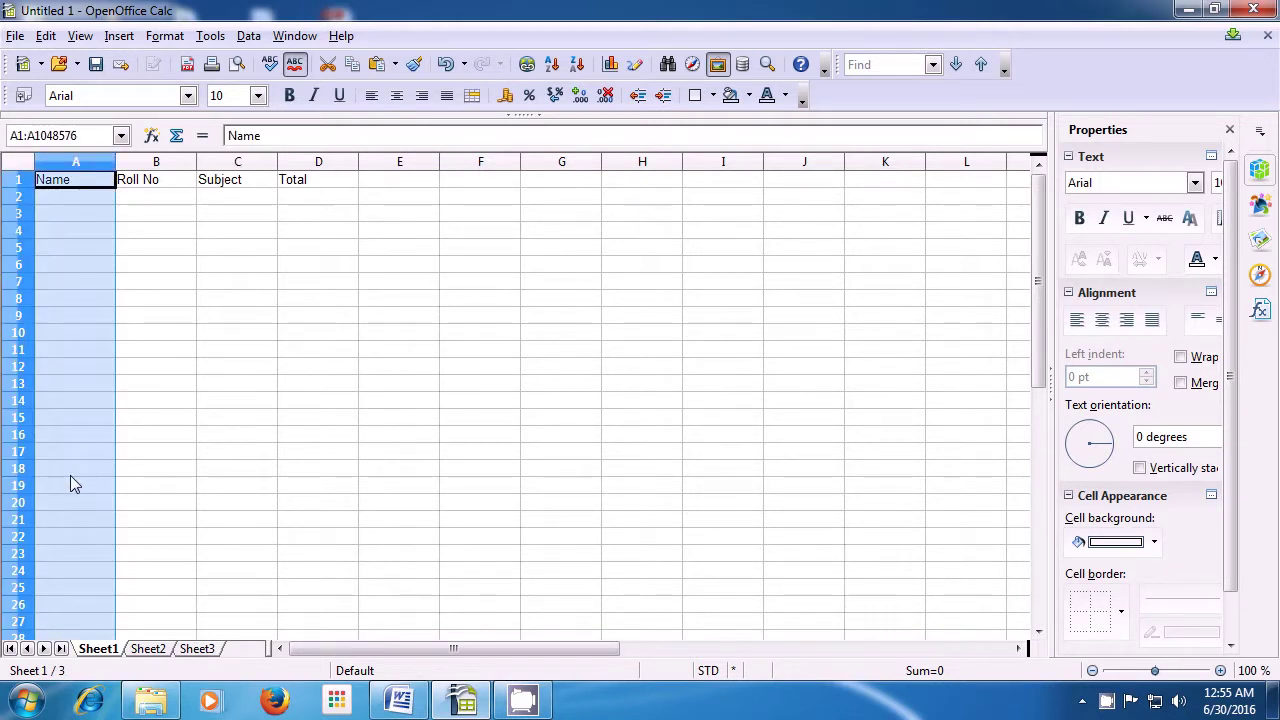
left_click(157, 183)
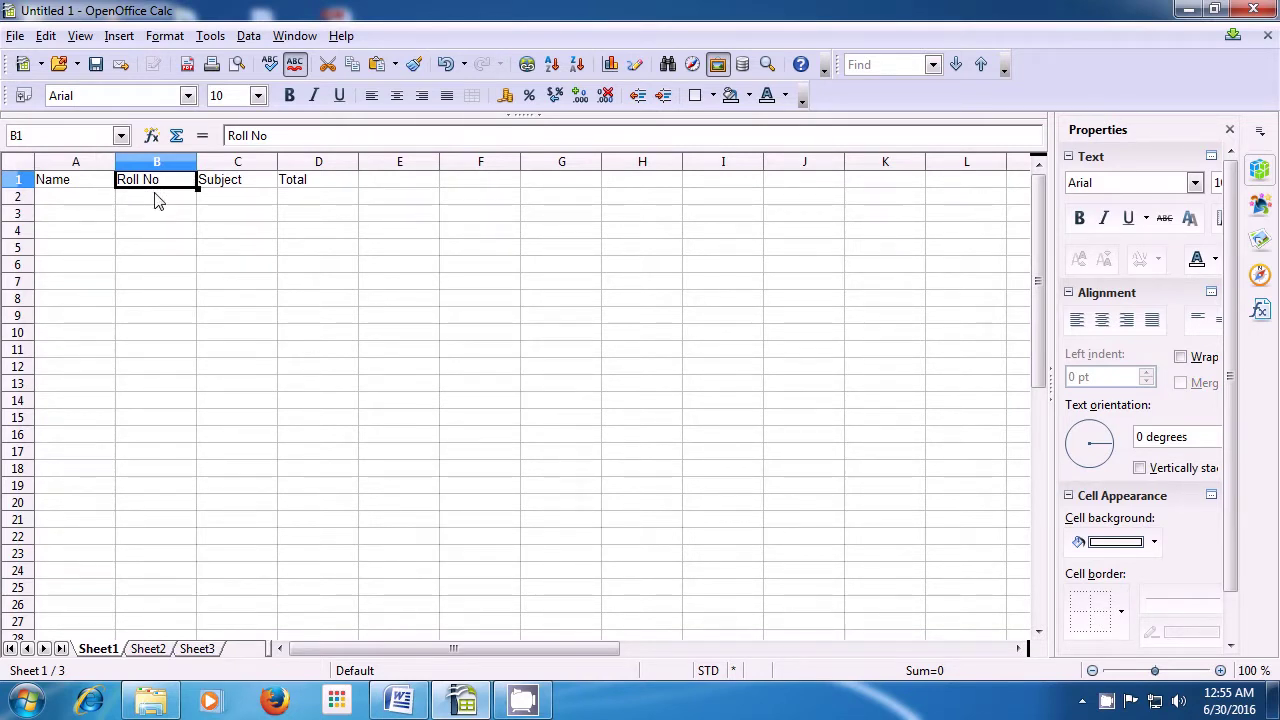
left_click(239, 182)
key("Down")
key("Down")
key("Down")
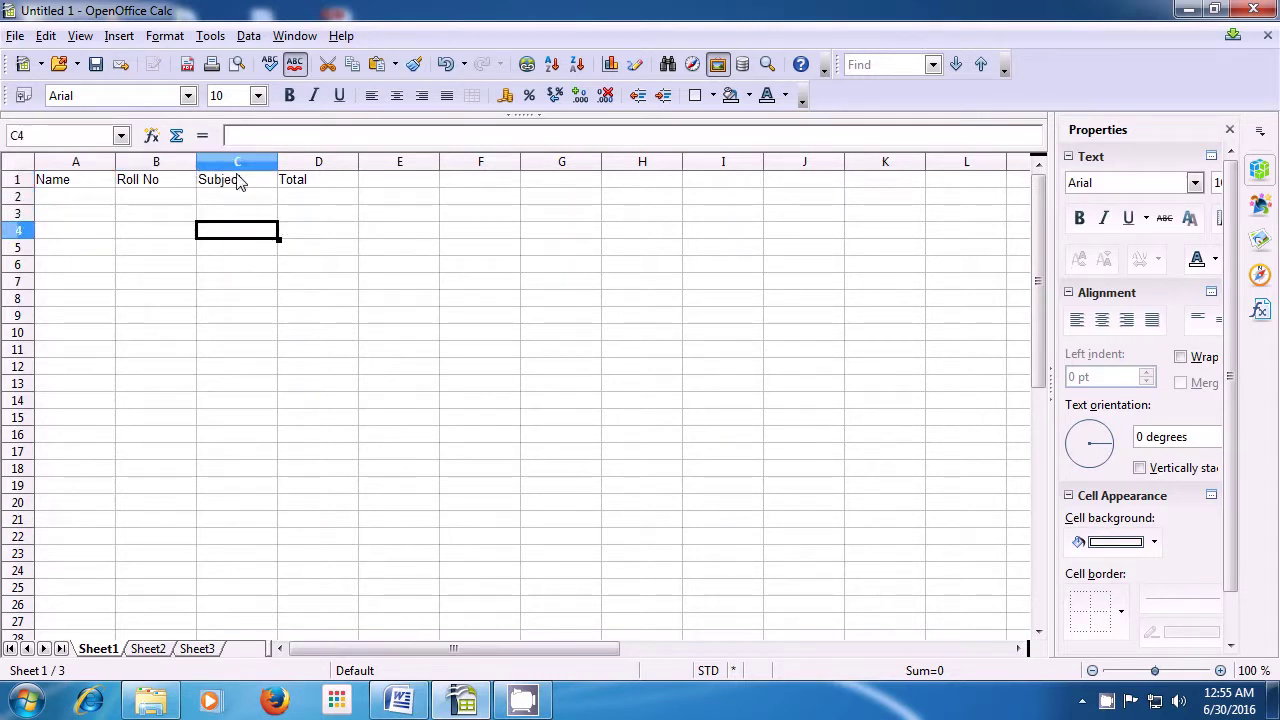
key("Down")
key("Down")
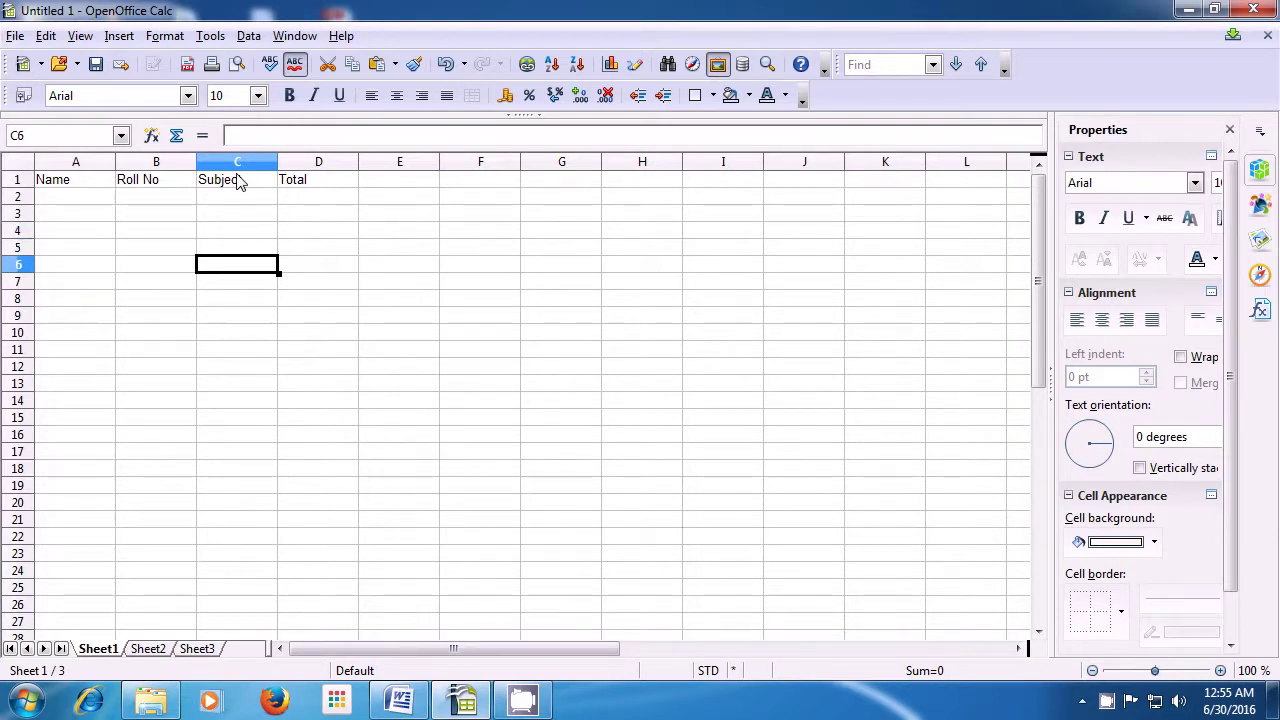